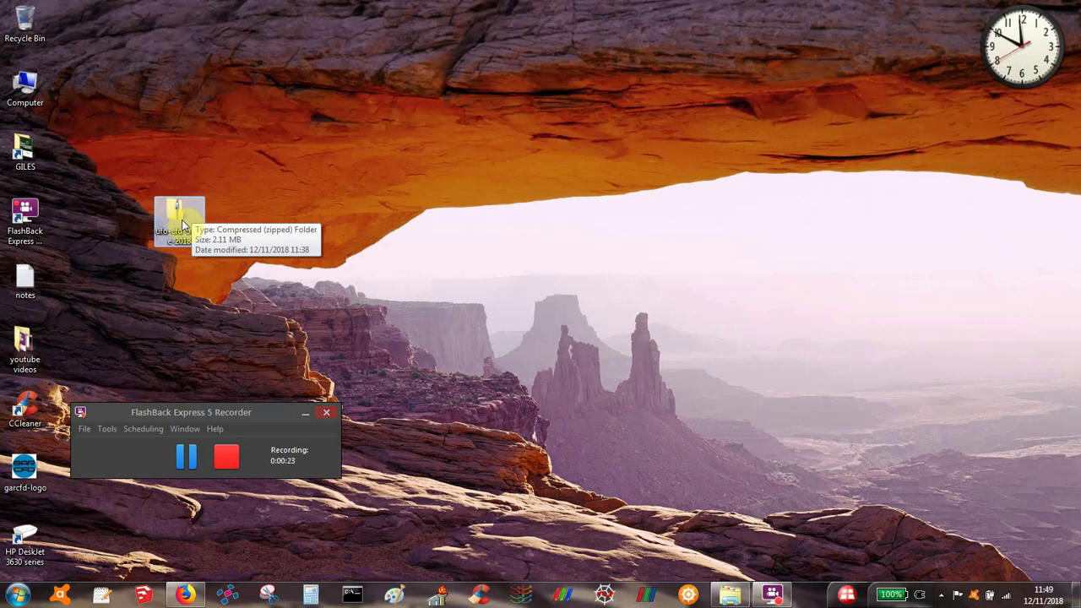
# Extract the ufo-cfd-octree-2018 zip archive to the desktop and open its download folder
pyautogui.rightClick(183, 224)
pyautogui.click(246, 249)
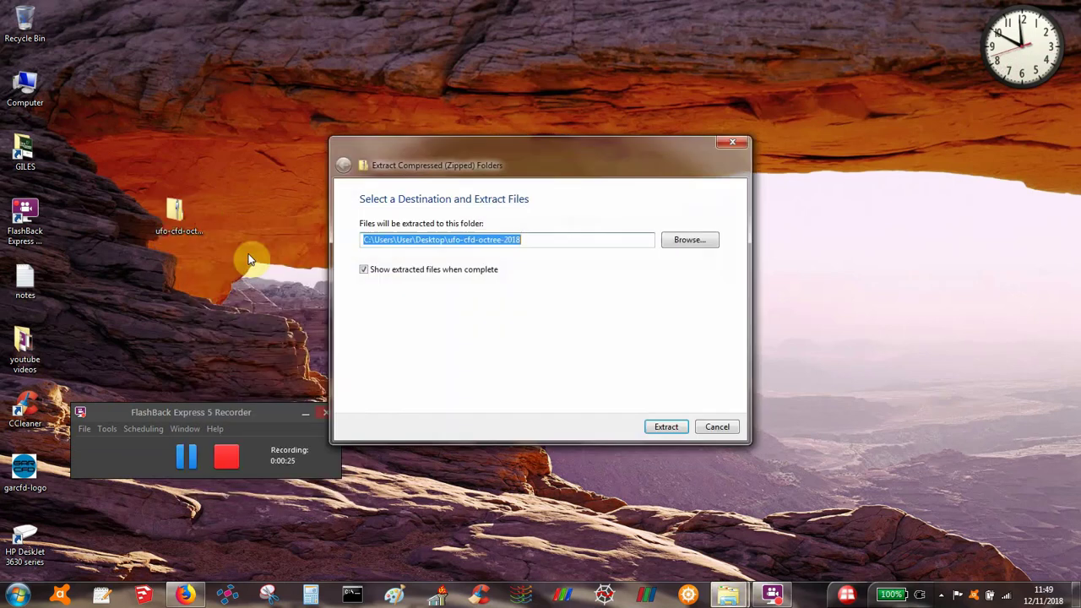
pyautogui.click(667, 430)
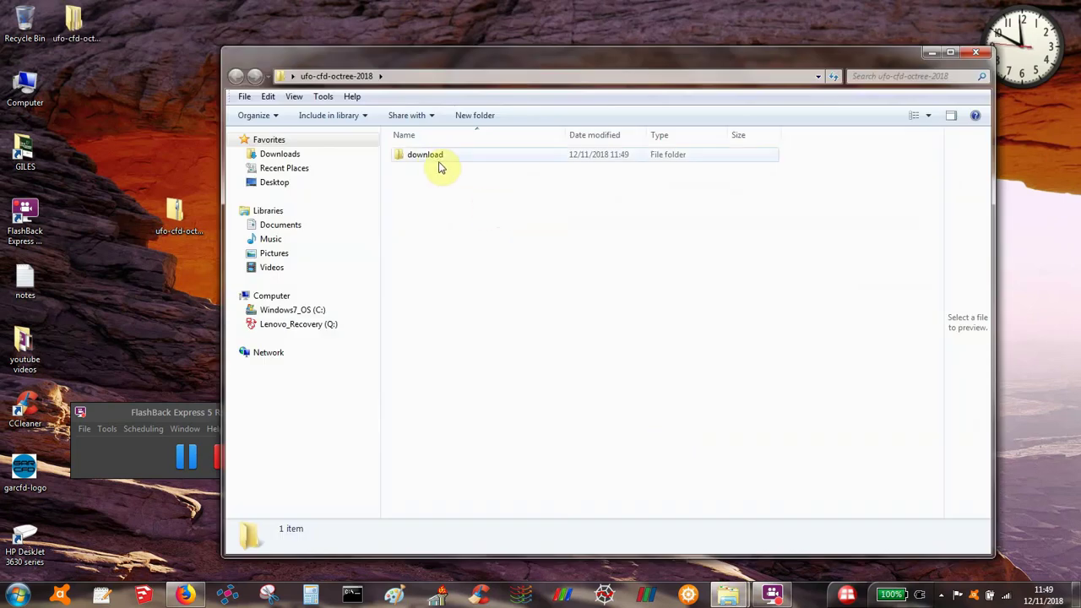
pyautogui.doubleClick(431, 160)
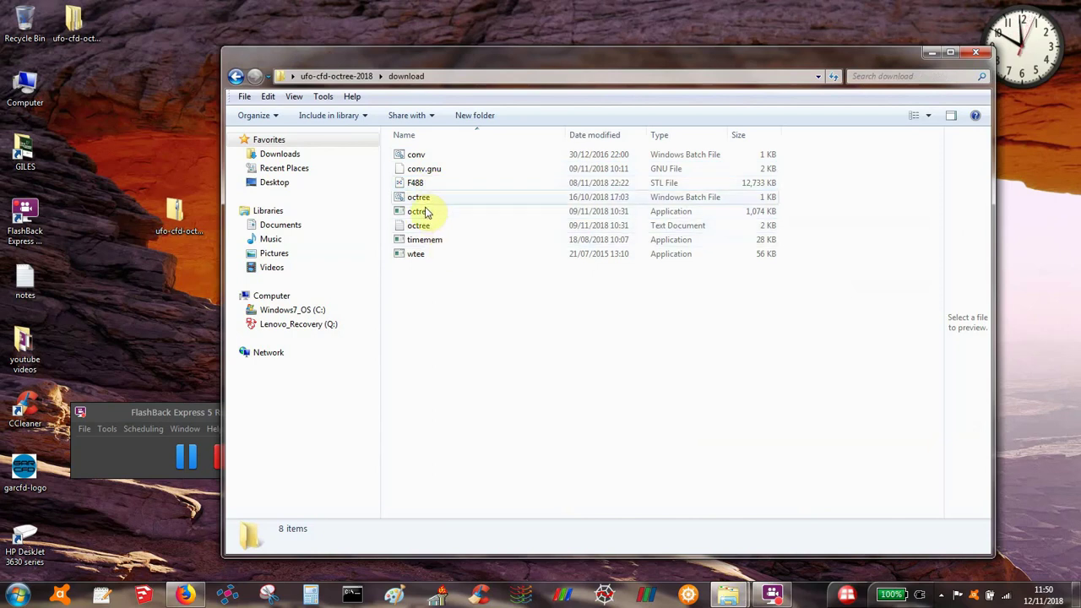
pyautogui.moveTo(426, 216)
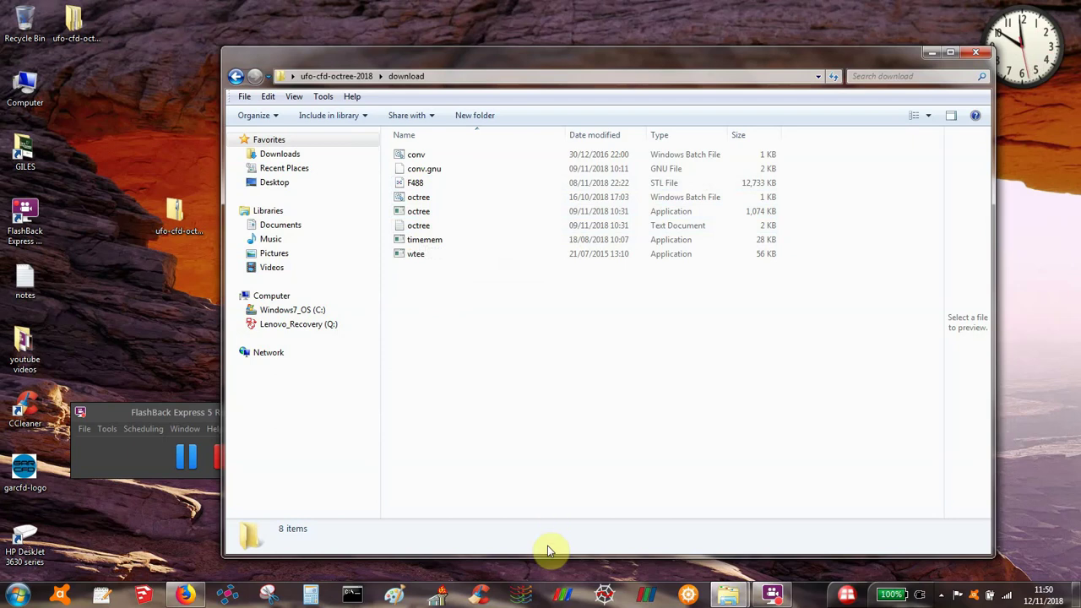
# Switch to ParaView and load F488.stl from the desktop folder ufo-cfd-octree-2018/download into the 3D view
pyautogui.click(562, 594)
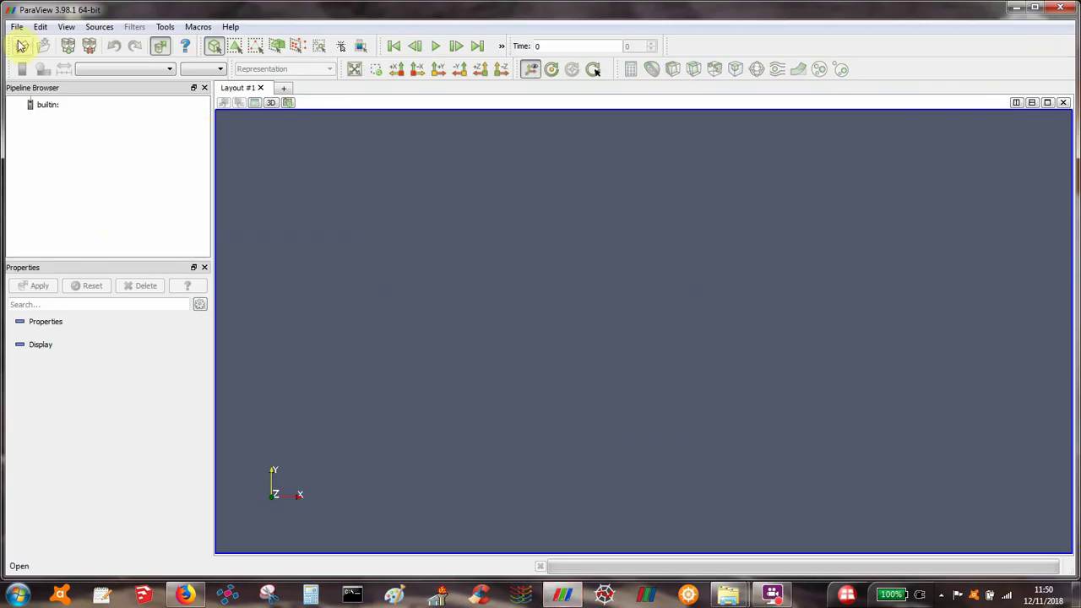
pyautogui.click(17, 28)
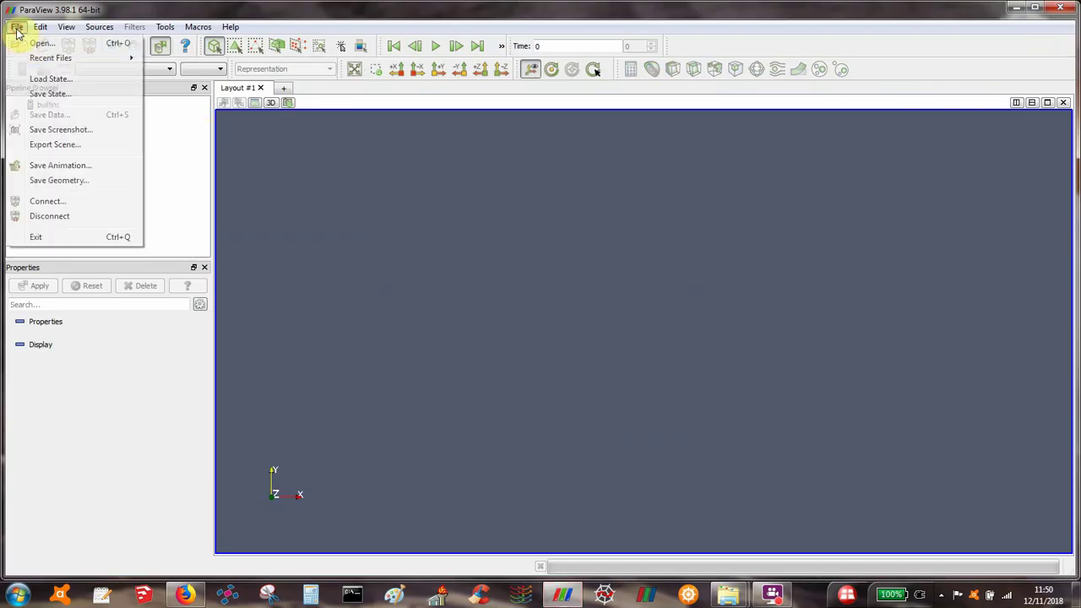
pyautogui.click(41, 43)
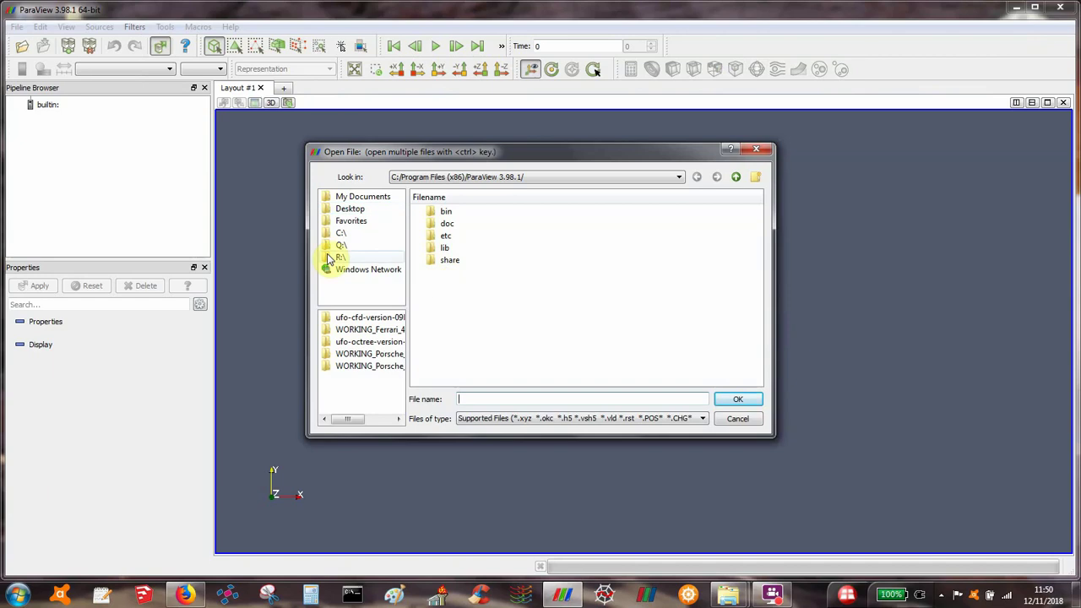
pyautogui.click(350, 208)
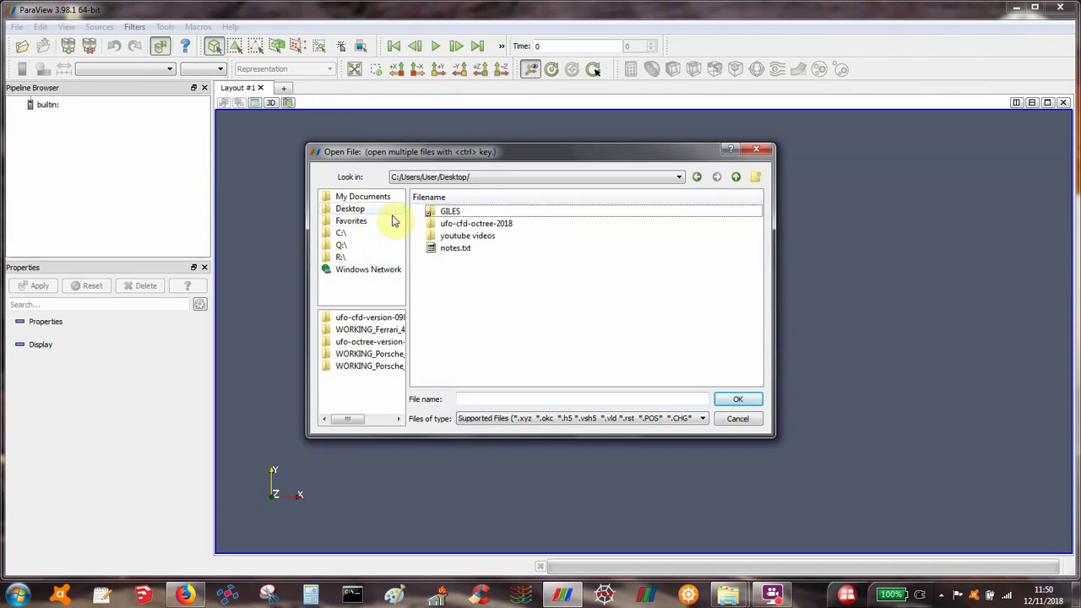
pyautogui.doubleClick(441, 224)
pyautogui.doubleClick(450, 213)
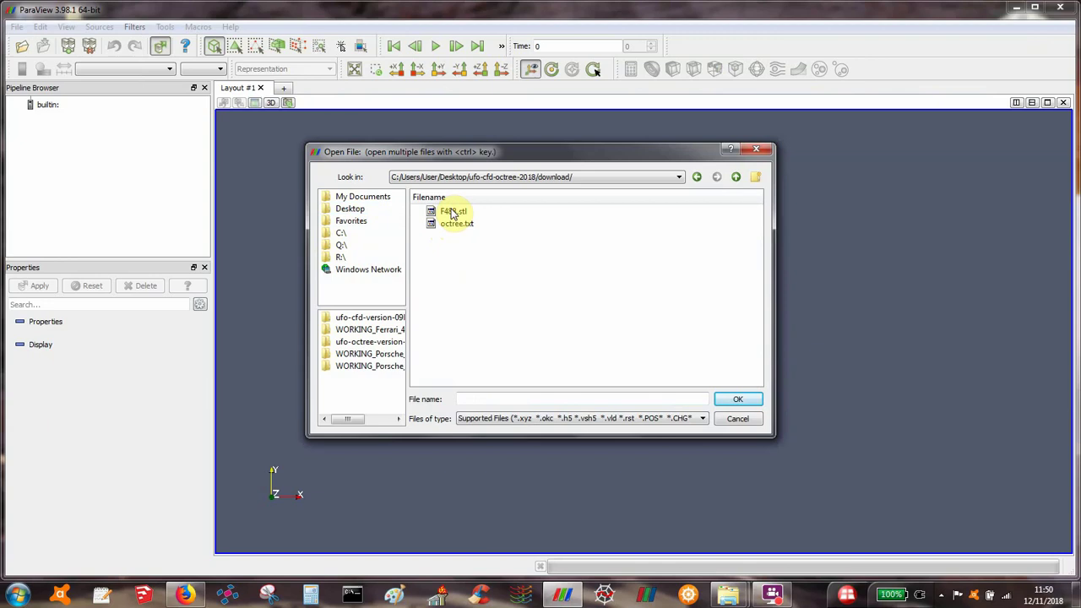
pyautogui.doubleClick(448, 213)
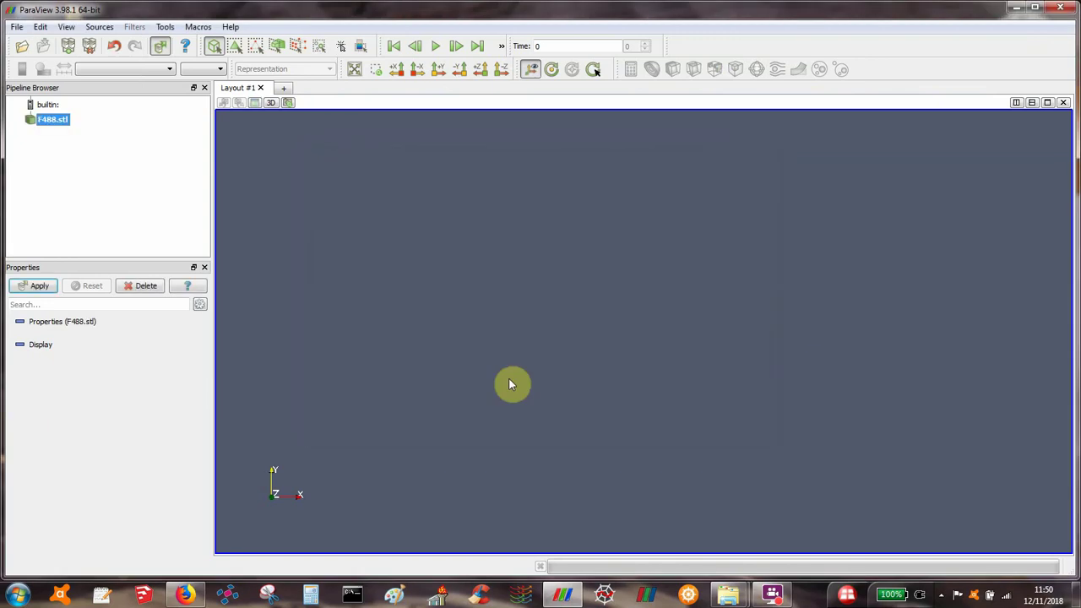
pyautogui.moveTo(508, 385); pyautogui.dragTo(487, 295)
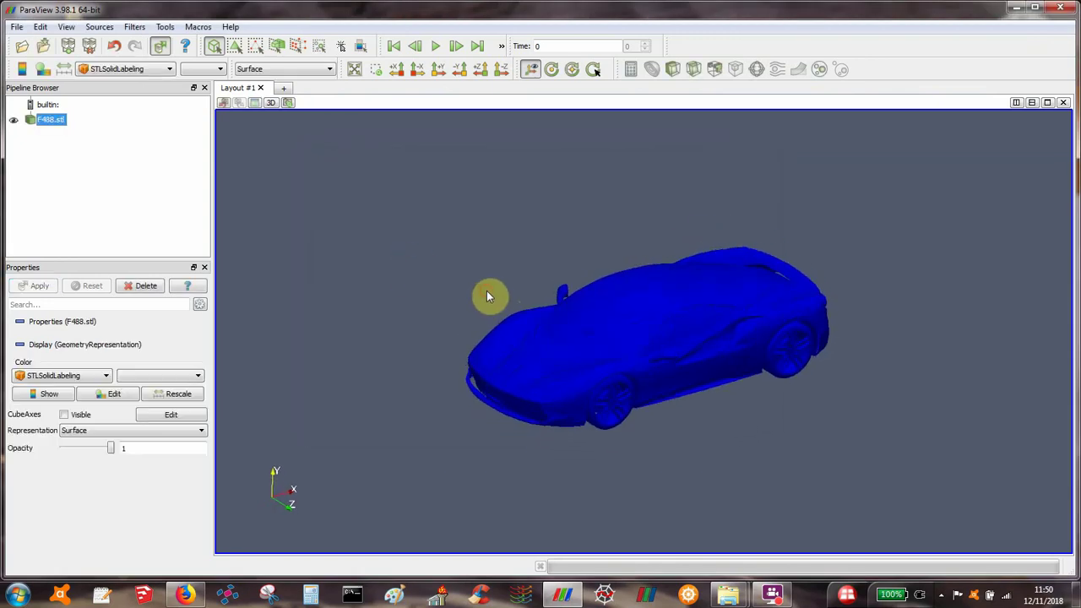
# Color the car model with Solid Color and display it as Surface With Edges
pyautogui.click(120, 70)
pyautogui.click(120, 81)
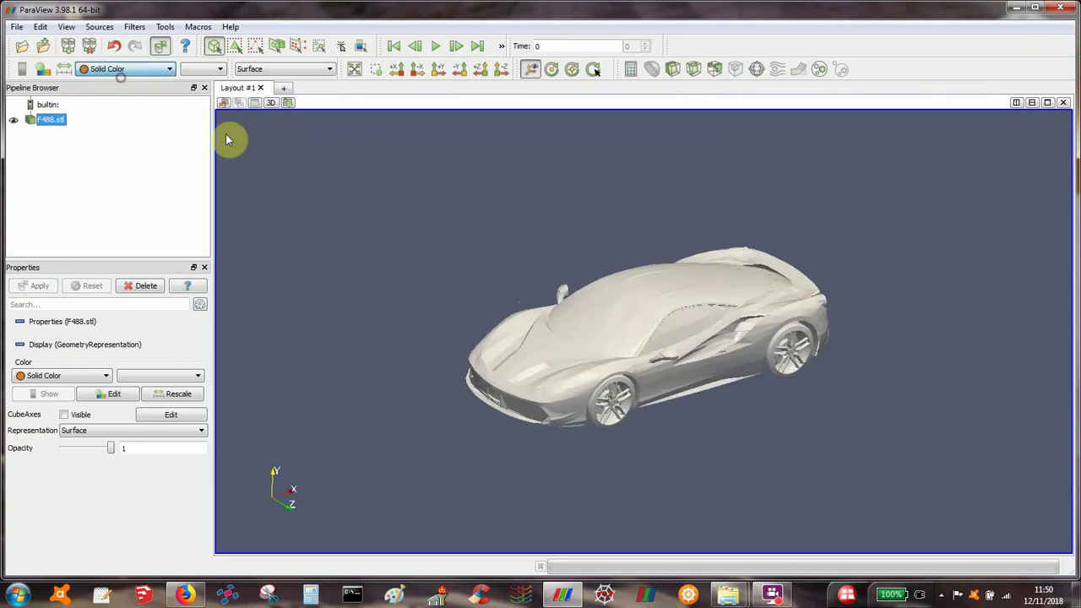
pyautogui.click(267, 71)
pyautogui.click(278, 115)
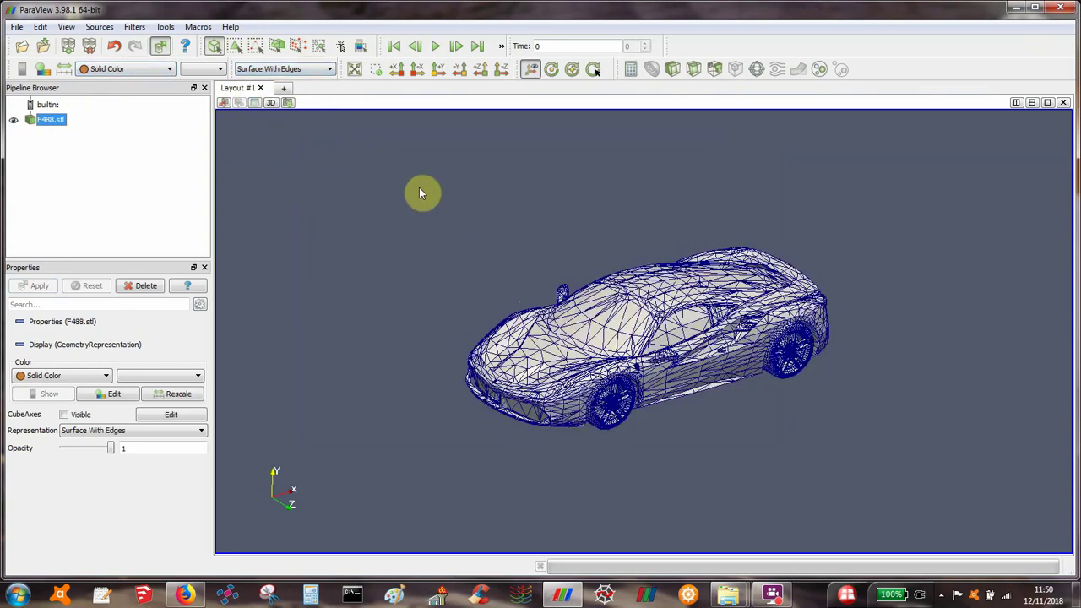
pyautogui.moveTo(419, 187); pyautogui.dragTo(415, 305, button='right')
pyautogui.moveTo(424, 294); pyautogui.dragTo(761, 169)
# Minimize ParaView and open the octree text document from the download folder
pyautogui.click(1016, 8)
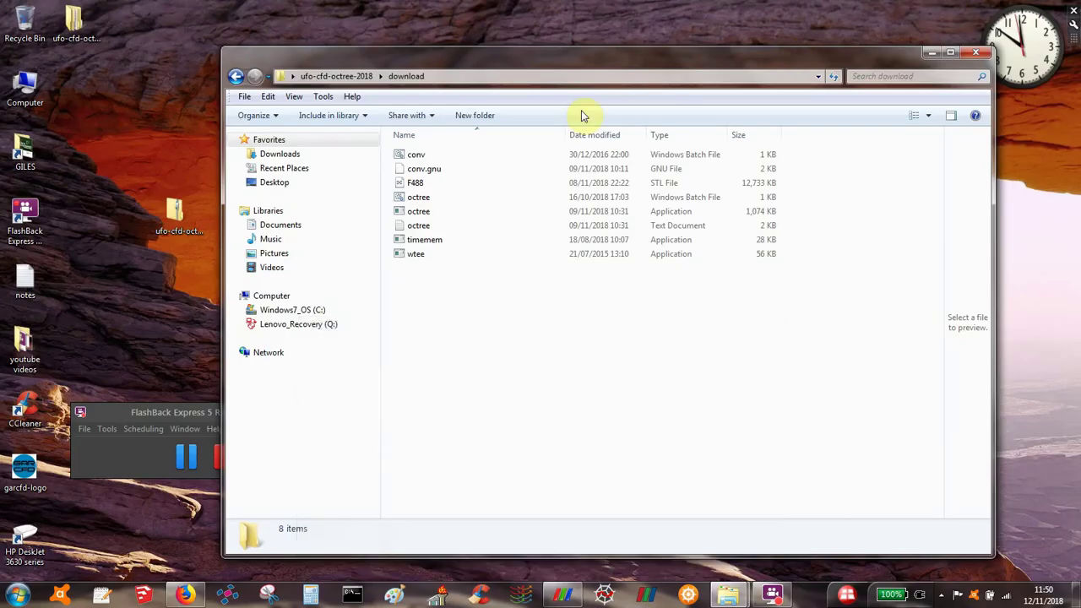
pyautogui.doubleClick(413, 228)
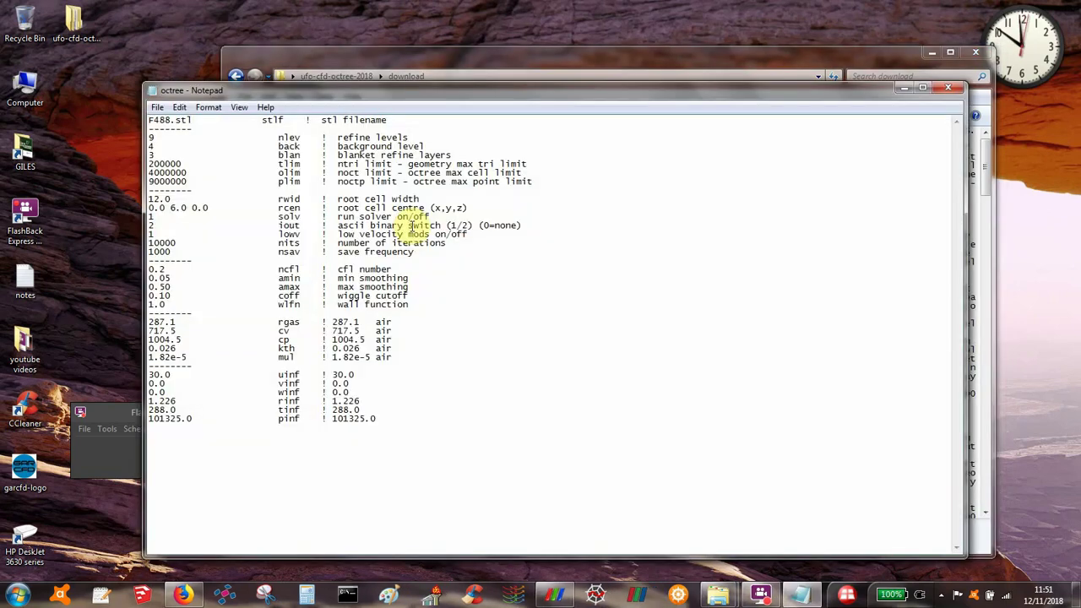
pyautogui.moveTo(393, 97); pyautogui.dragTo(460, 97)
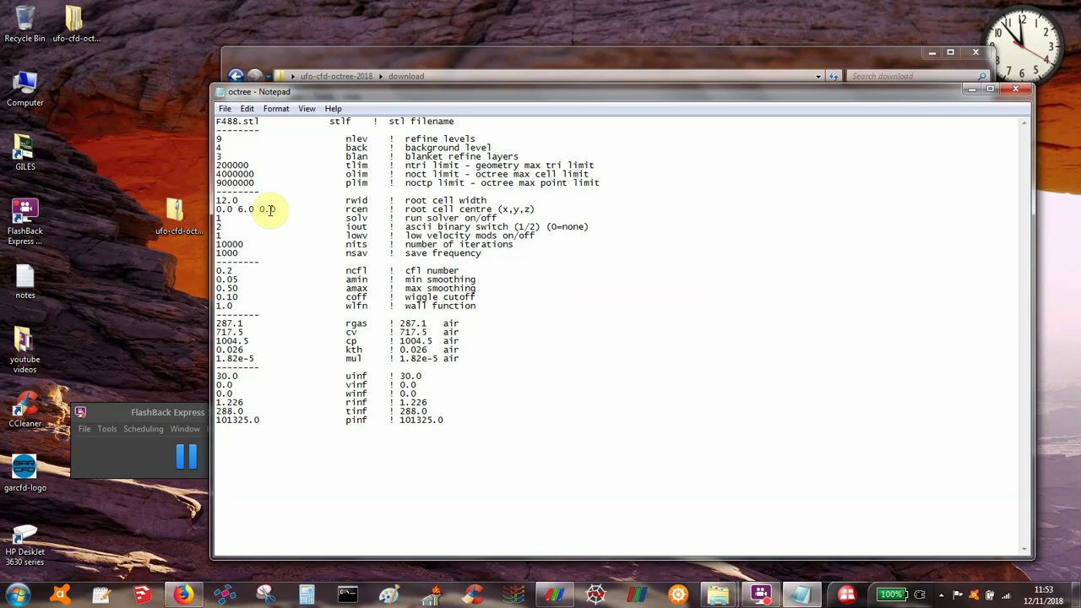
# Set the run solver on/off (solv) value to 0 in the octree settings file
pyautogui.click(220, 220)
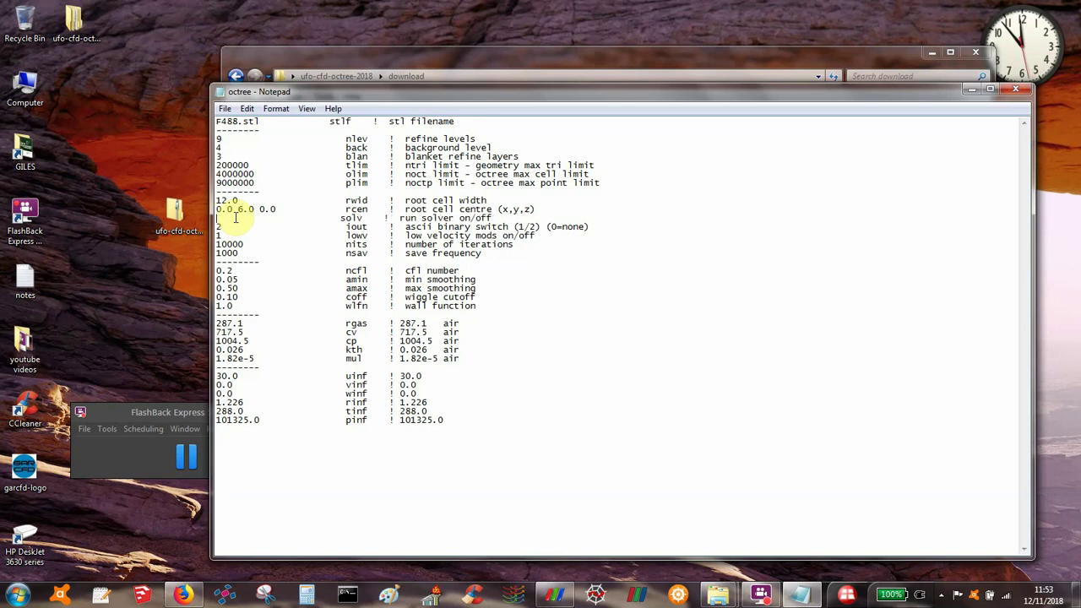
pyautogui.press('BackSpace')
pyautogui.write('0')
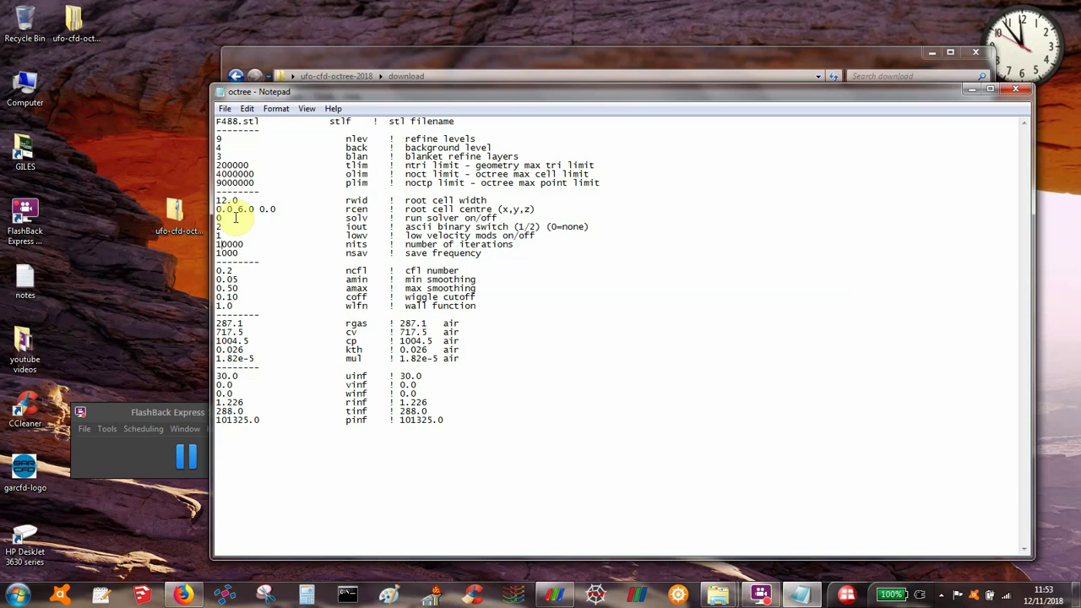
# Go through the remaining octree settings line by line, from the output switch down to the free-stream values
pyautogui.press('Right')
pyautogui.press('Down')
pyautogui.press('Right')
pyautogui.press('Right')
pyautogui.press('Right')
pyautogui.press('Down')
pyautogui.press('Down')
pyautogui.press('Down')
pyautogui.press('Left')
pyautogui.press('Left')
pyautogui.press('Right')
pyautogui.press('Down')
pyautogui.press('Down')
pyautogui.press('Down')
pyautogui.press('Left')
pyautogui.press('Down')
pyautogui.press('Down')
pyautogui.press('Down')
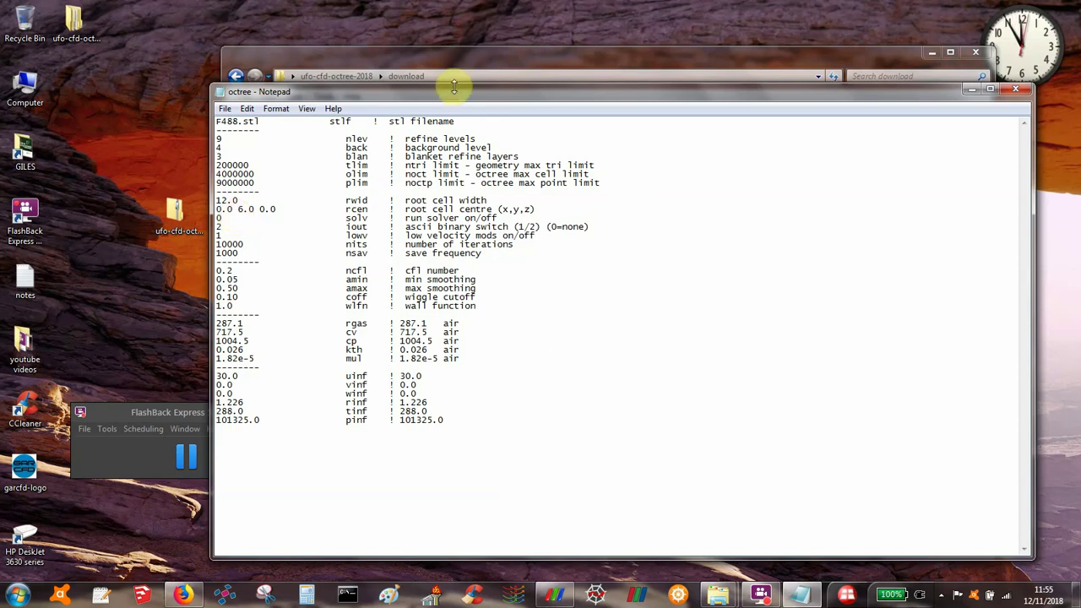
# Rearrange the Notepad and download folder windows so that both can be reached
pyautogui.moveTo(453, 92); pyautogui.dragTo(507, 87)
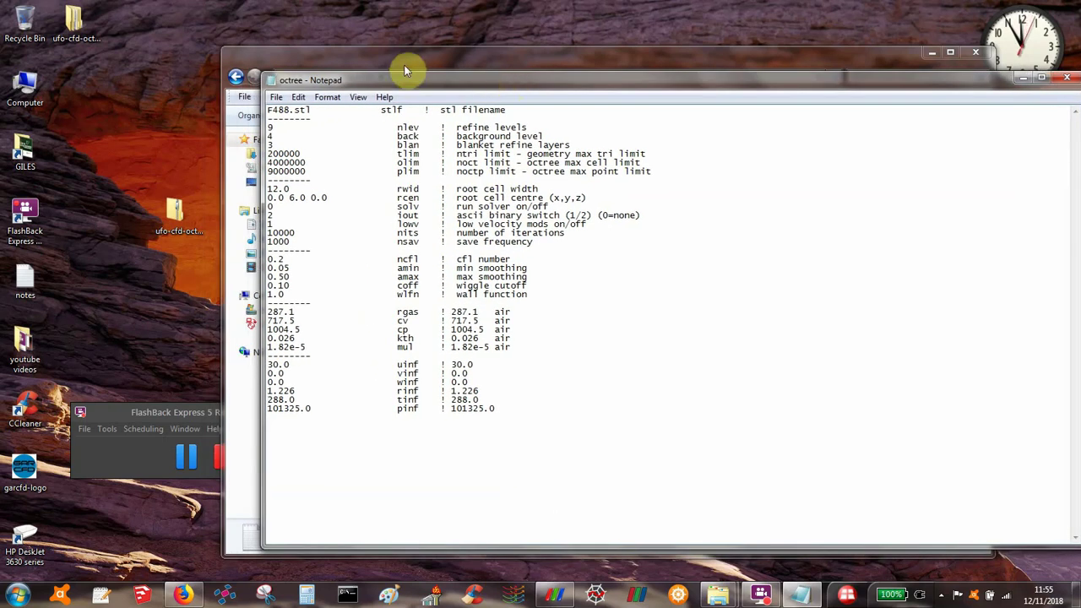
pyautogui.moveTo(411, 67); pyautogui.dragTo(480, 49)
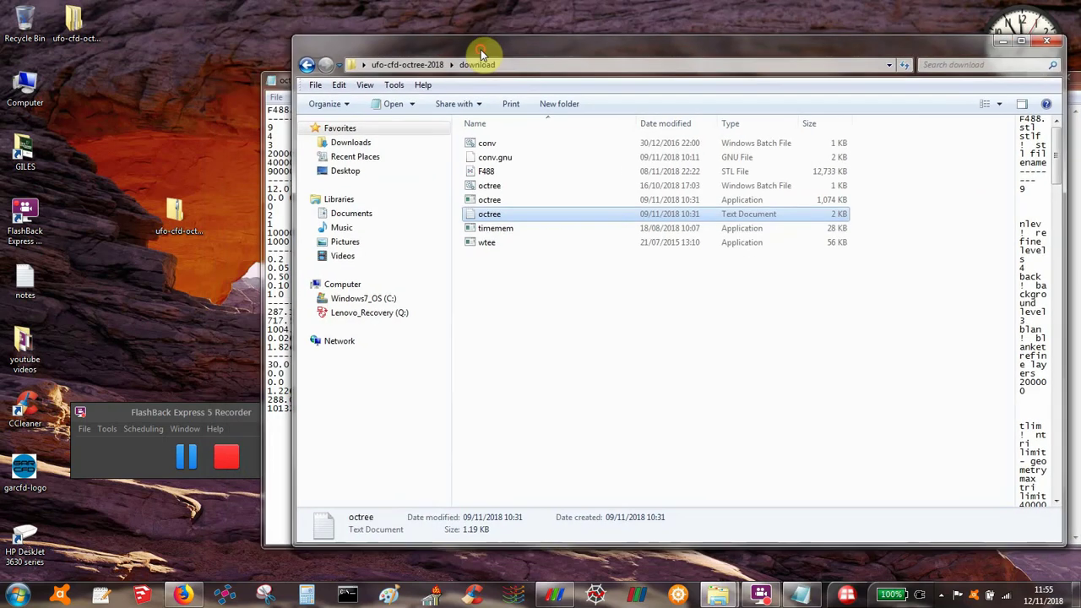
pyautogui.click(272, 80)
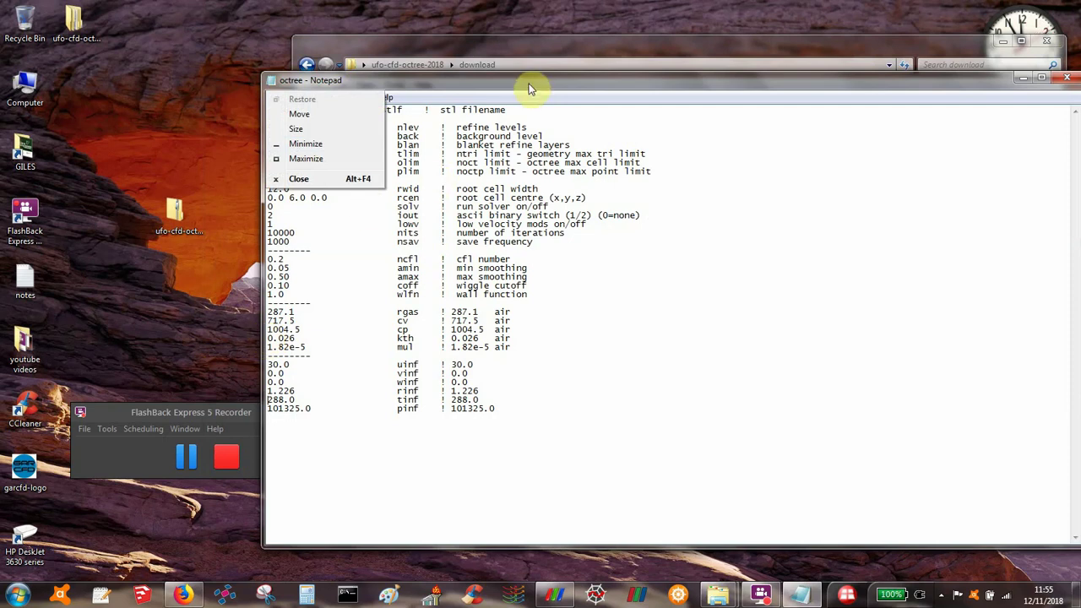
pyautogui.moveTo(531, 83); pyautogui.dragTo(464, 105)
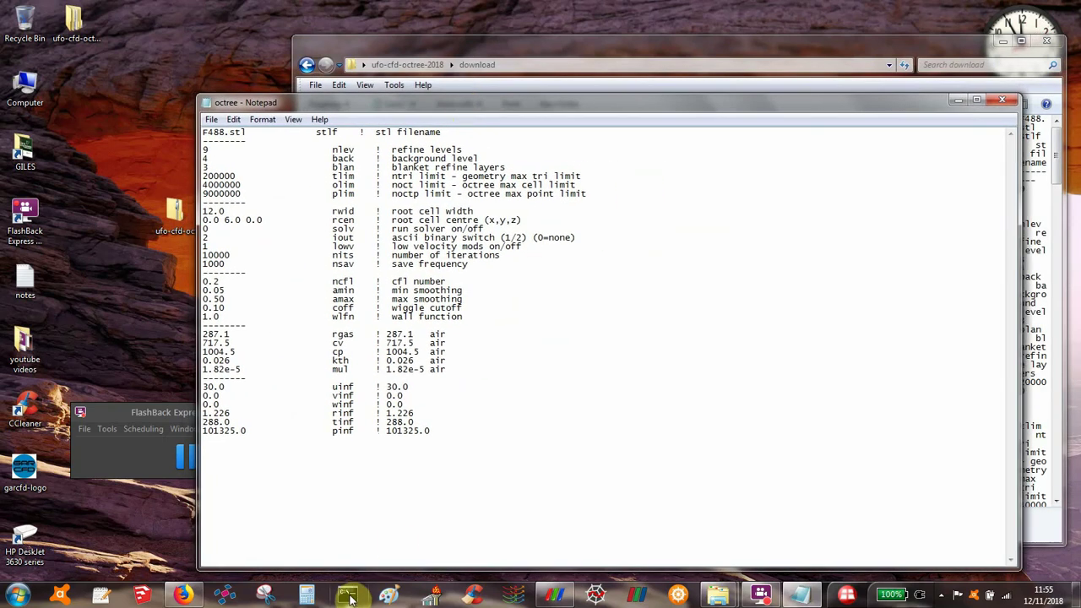
# Start a Windows command prompt and check the full path of the download folder in its Explorer window
pyautogui.moveTo(553, 596)
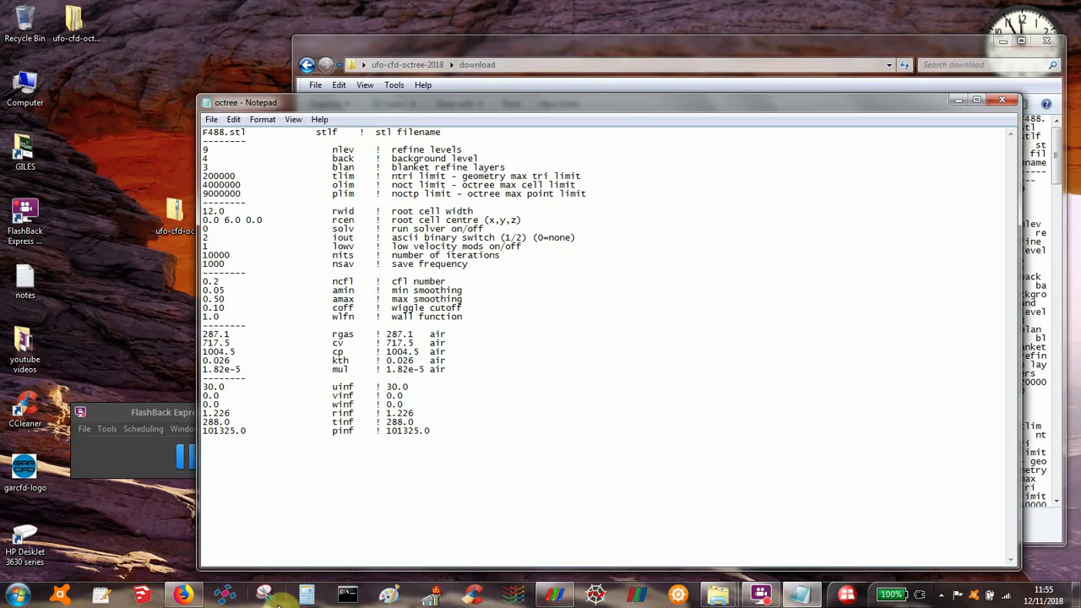
pyautogui.click(348, 596)
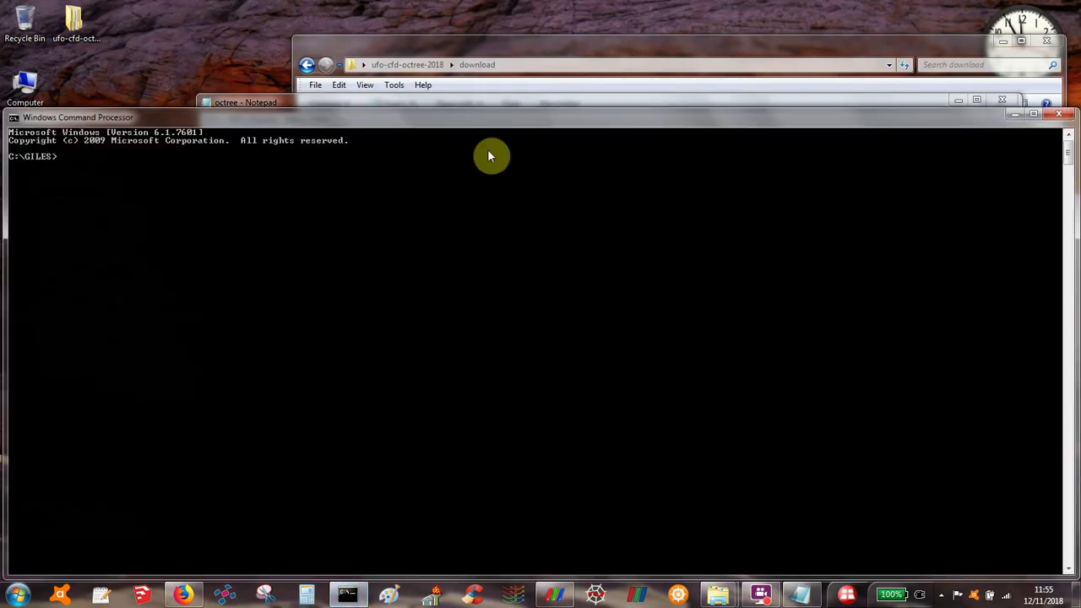
pyautogui.moveTo(495, 110); pyautogui.dragTo(490, 184)
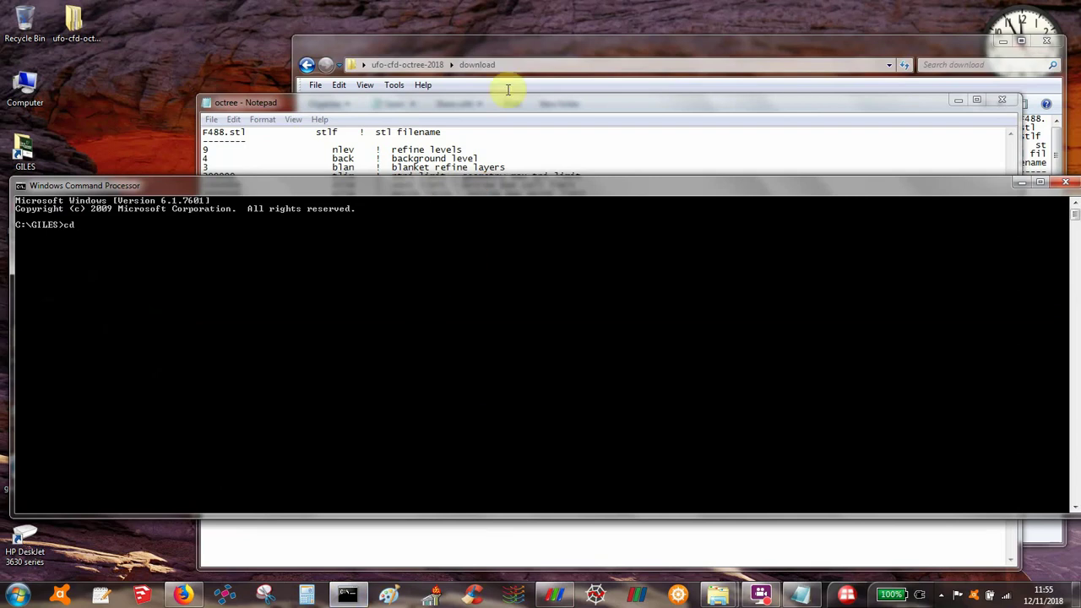
pyautogui.click(534, 66)
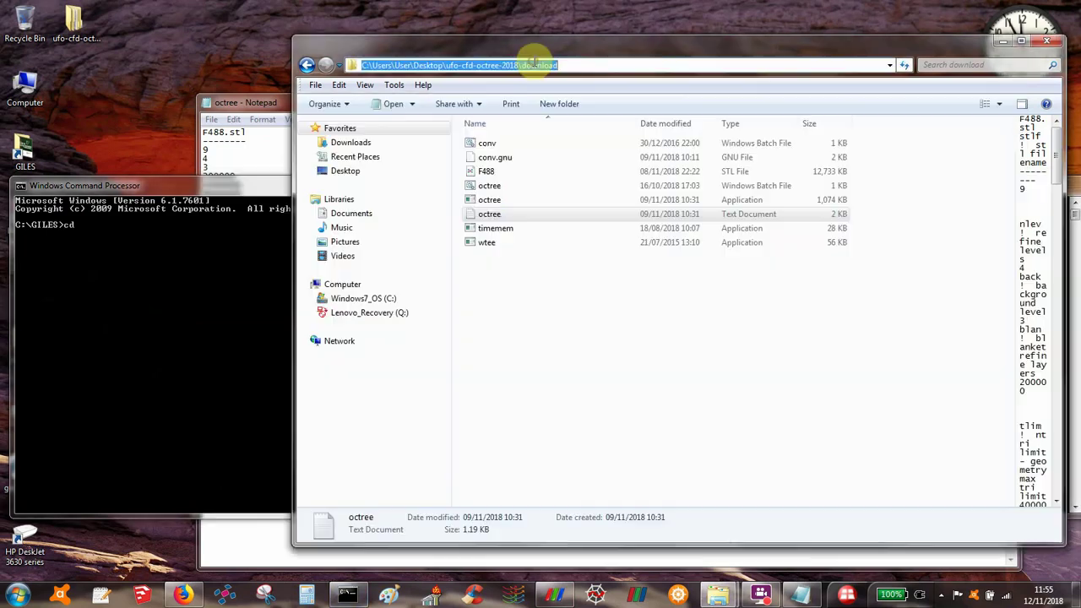
pyautogui.click(212, 189)
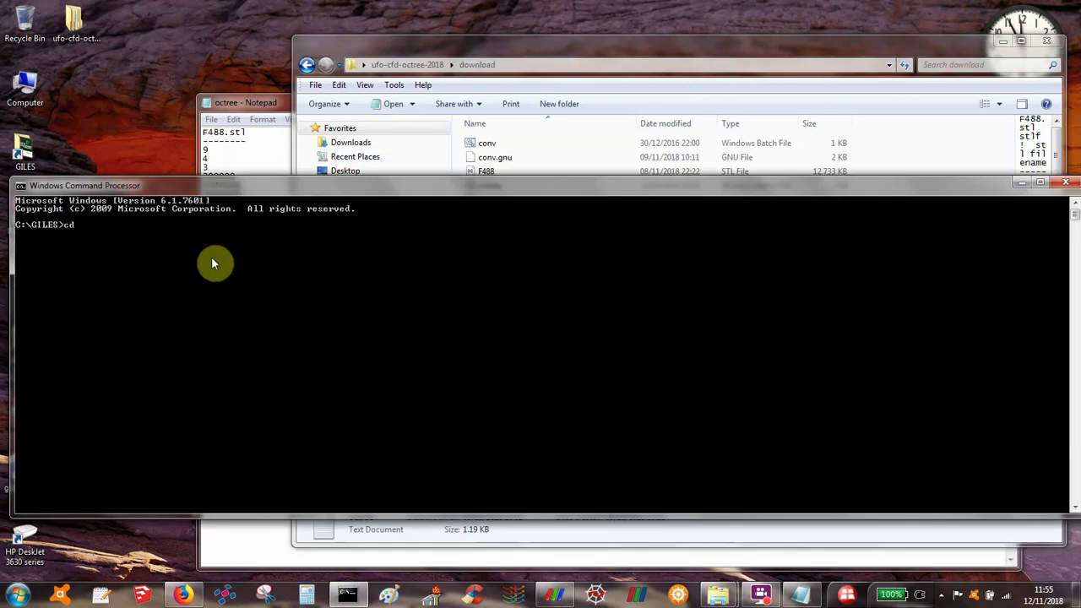
# Change the command prompt's directory to C:\Users\User\Desktop, one folder level at a time
pyautogui.press('BackSpace')
pyautogui.write('d ..')
pyautogui.press('Return')
pyautogui.write('cd us')
pyautogui.press('Tab')
pyautogui.press('Return')
pyautogui.write('cd User')
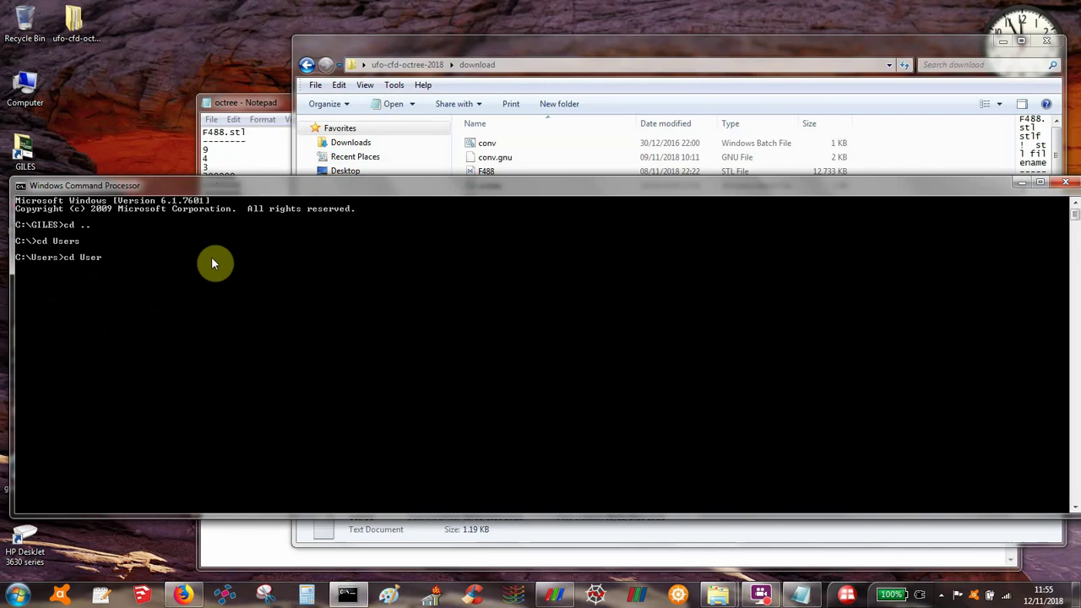
pyautogui.press('Return')
pyautogui.write('cd Desktop')
pyautogui.press('Return')
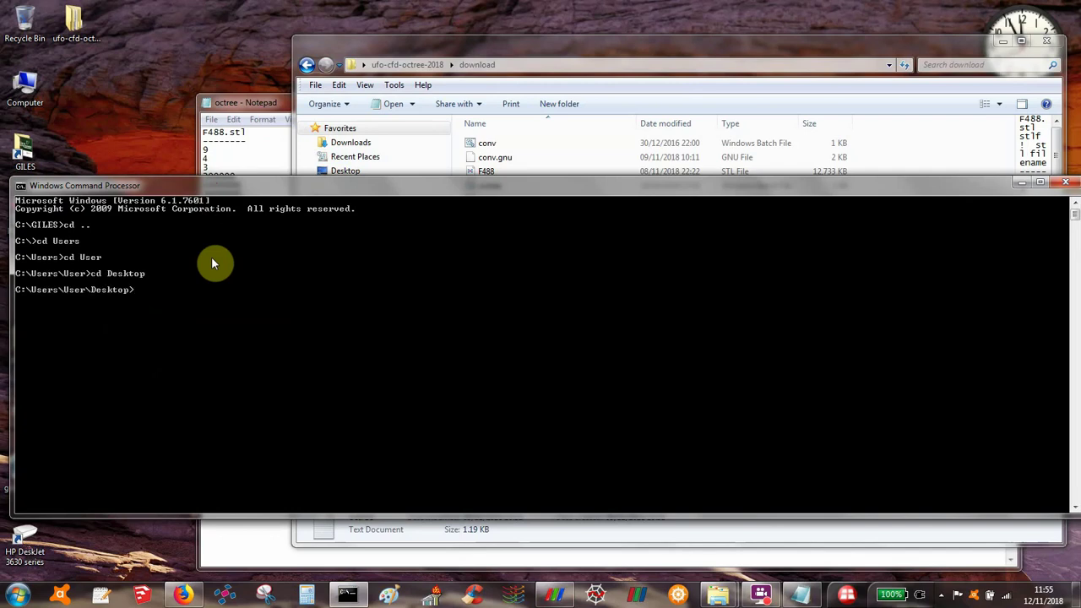
# Change into ufo-cfd-octree-2018\download and list its files with dir
pyautogui.write('cd u')
pyautogui.press('Tab')
pyautogui.press('Return')
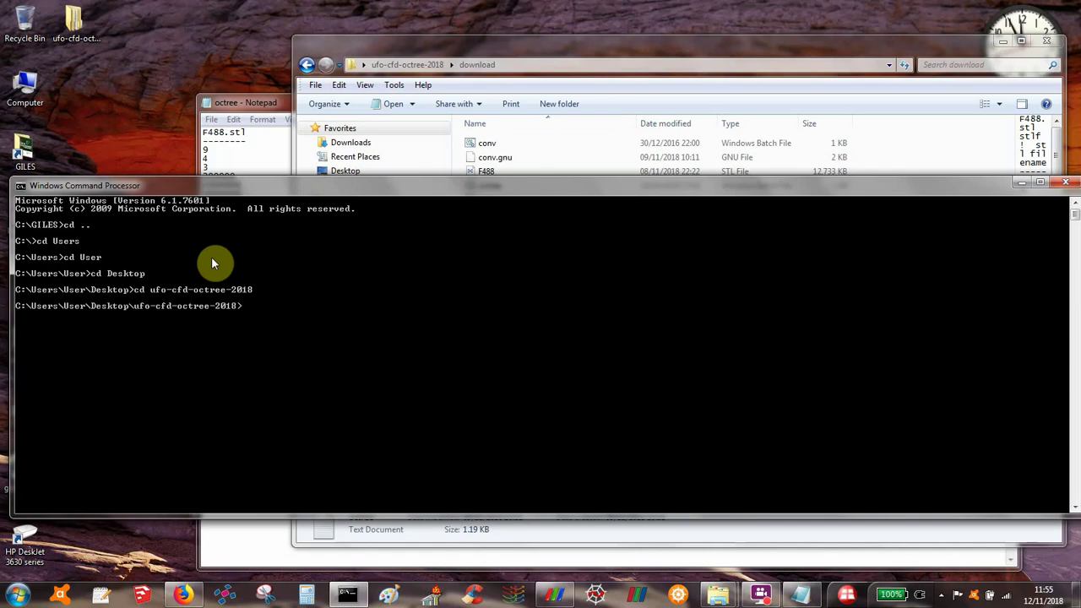
pyautogui.write('cd d')
pyautogui.press('Tab')
pyautogui.press('Return')
pyautogui.write('dir')
pyautogui.press('Return')
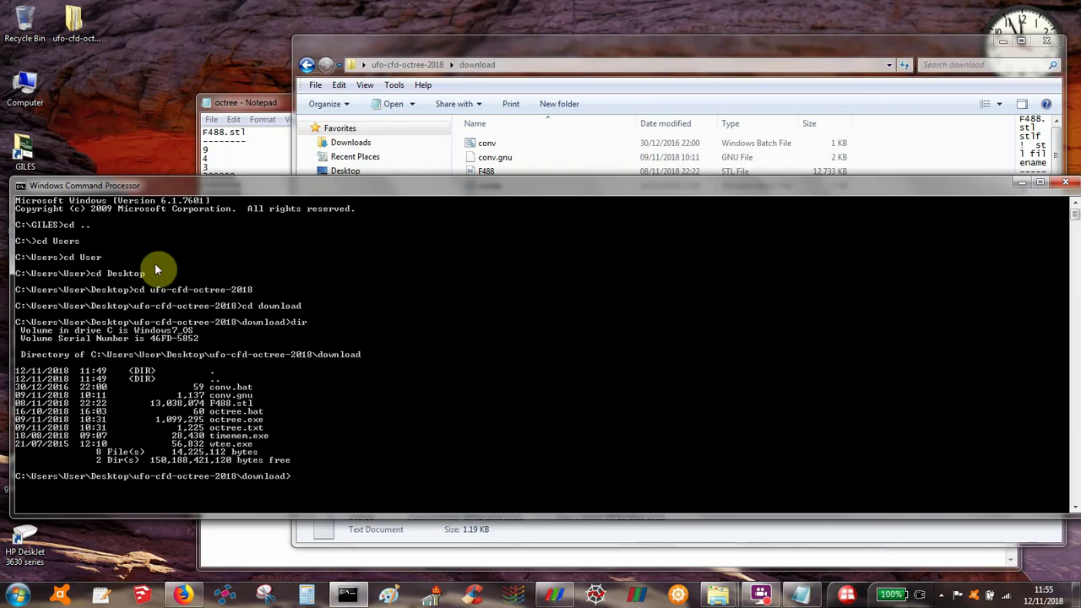
# Resize and reposition the command window, and display the contents of octree.bat with the more command
pyautogui.moveTo(12, 376); pyautogui.dragTo(32, 377)
pyautogui.moveTo(208, 186); pyautogui.dragTo(198, 172)
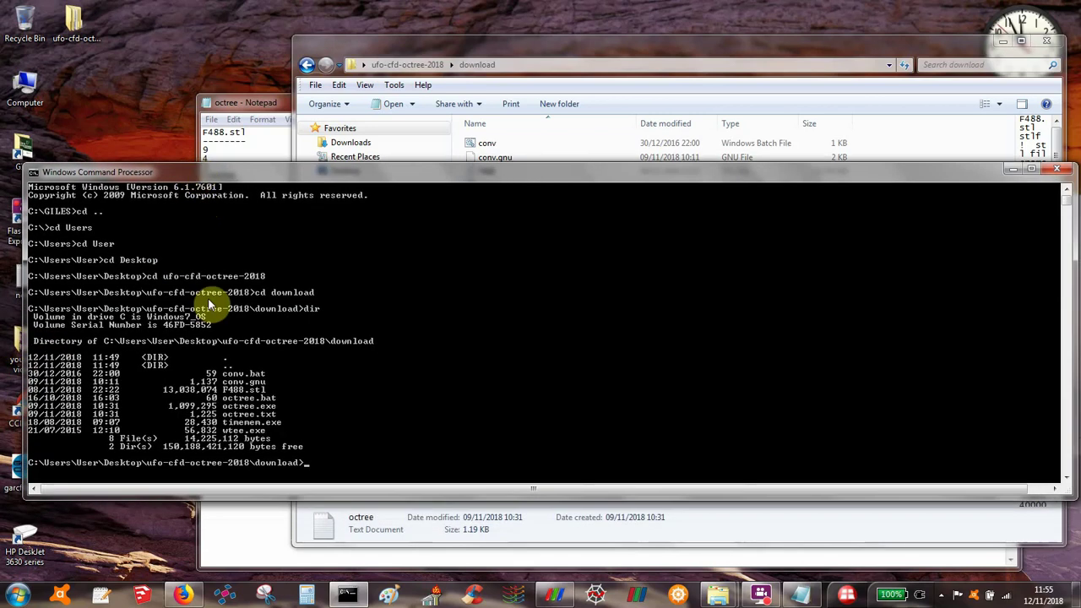
pyautogui.moveTo(183, 500); pyautogui.dragTo(183, 522)
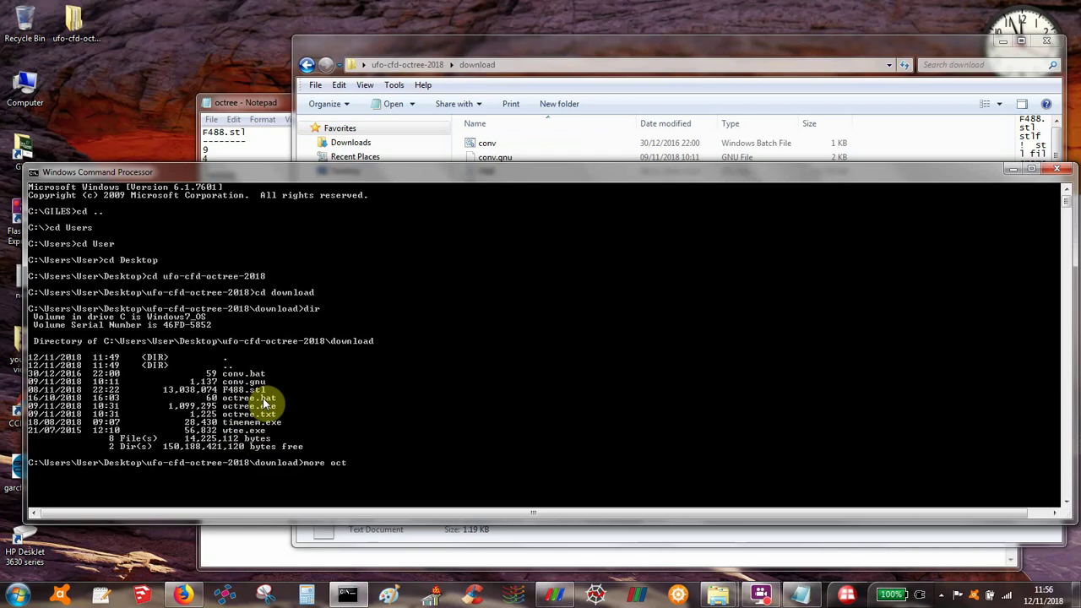
pyautogui.press('Return')
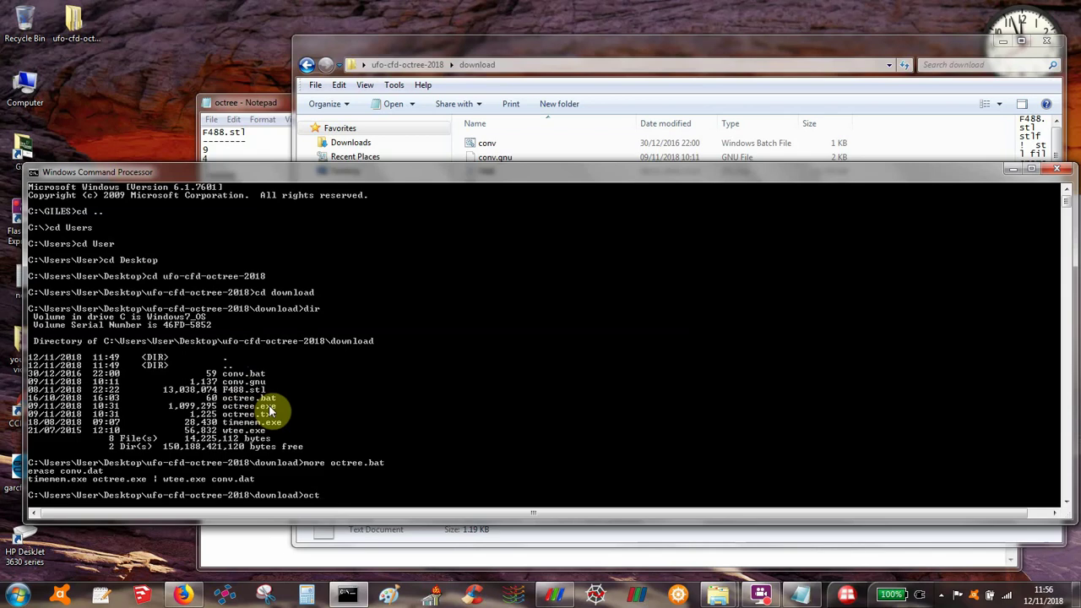
# Run octree.bat in the download folder and interrupt the job while the flow solver is iterating
pyautogui.press('Return')
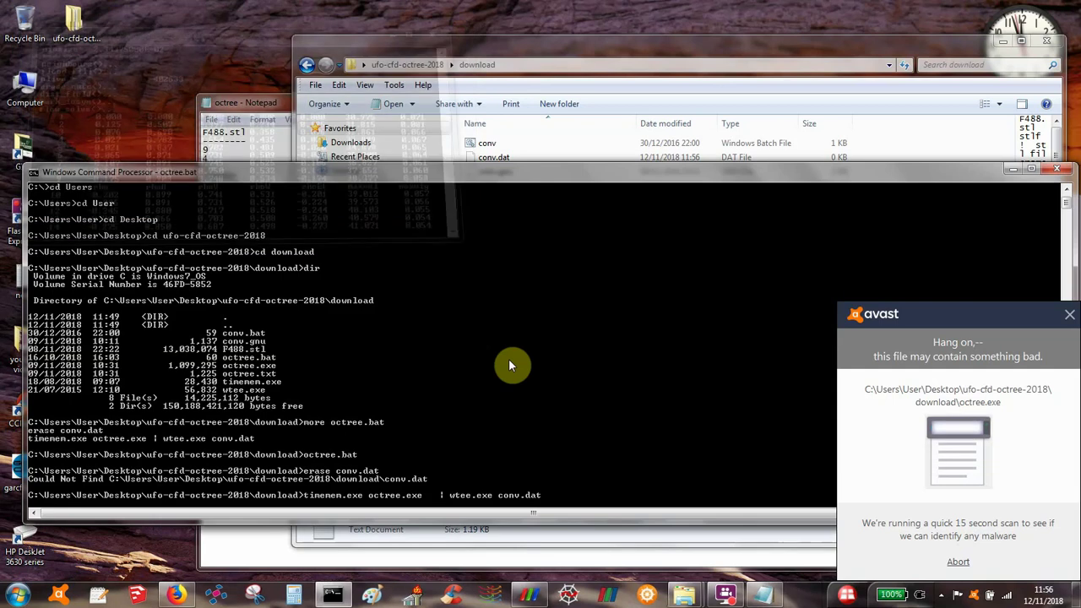
pyautogui.click(234, 103)
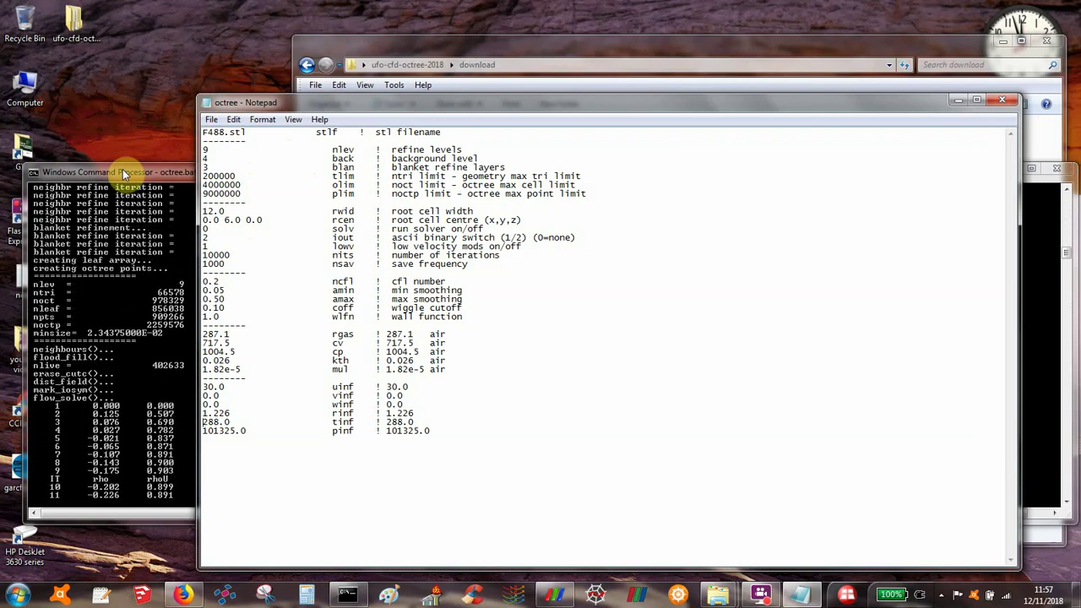
pyautogui.doubleClick(58, 176)
pyautogui.hotkey('ctrl', 'c')
pyautogui.hotkey('ctrl', 'c')
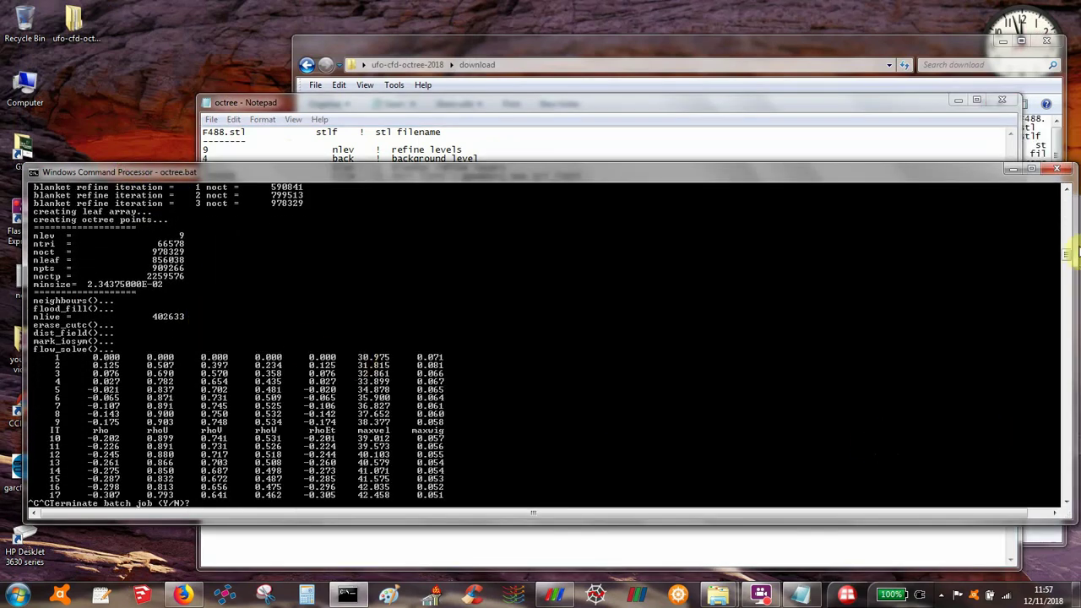
# Check the solv value echoed in the run's output against octree.txt, and save octree.txt with the solver switched off (0)
pyautogui.moveTo(1066, 252); pyautogui.dragTo(1067, 224)
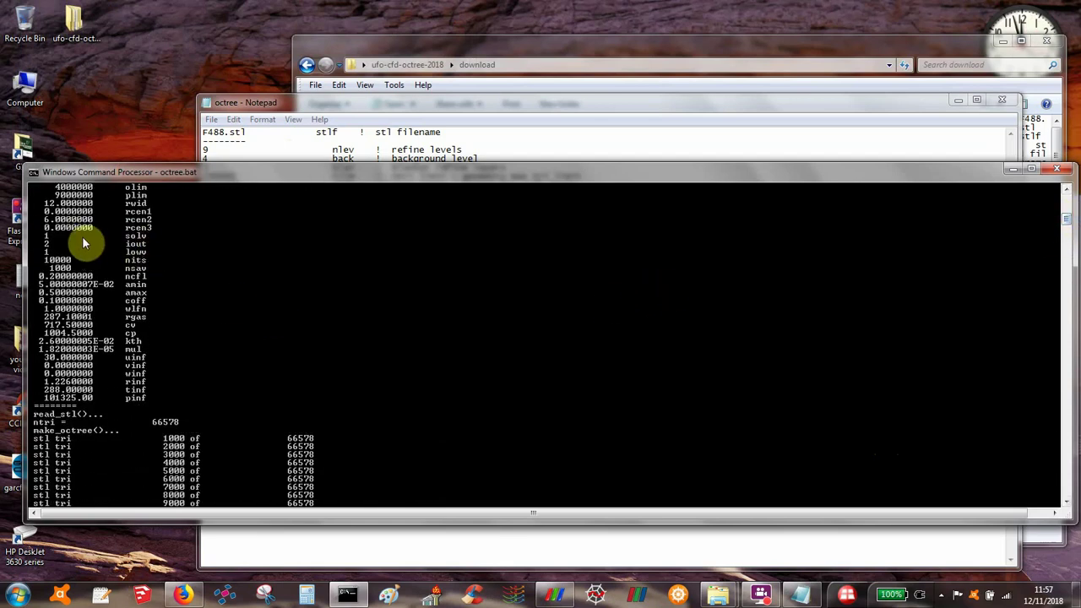
pyautogui.click(330, 110)
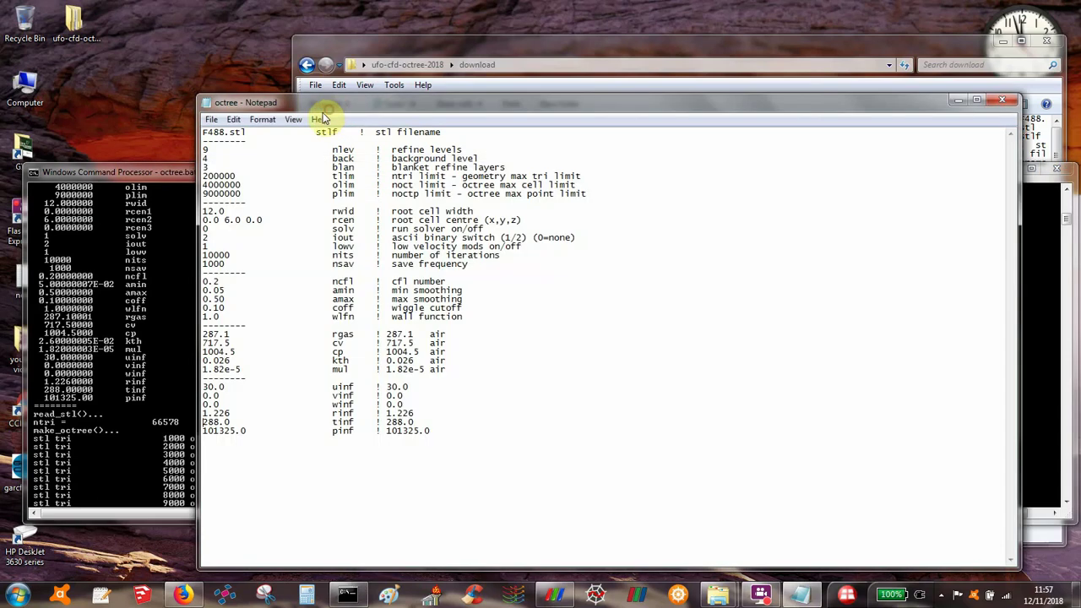
pyautogui.click(210, 120)
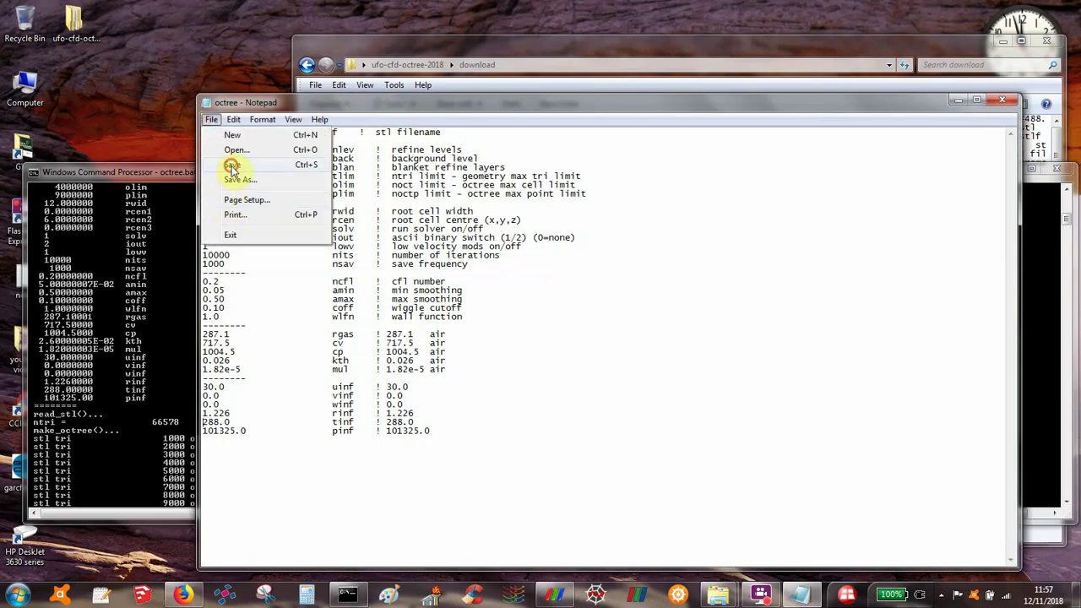
pyautogui.click(233, 165)
# Terminate the interrupted batch job and get back to the command prompt
pyautogui.click(107, 284)
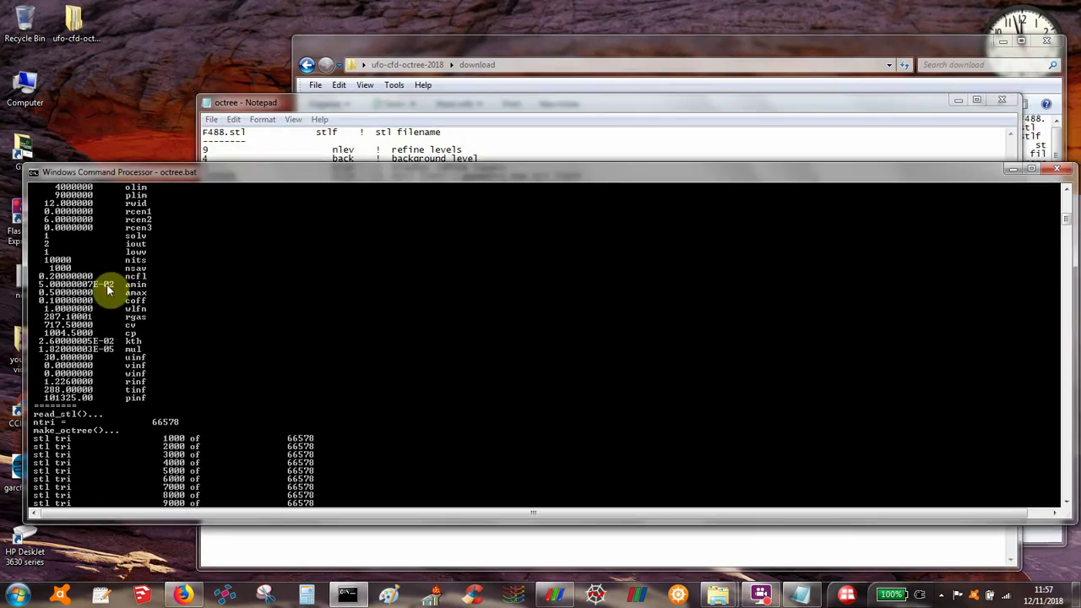
pyautogui.press('Up')
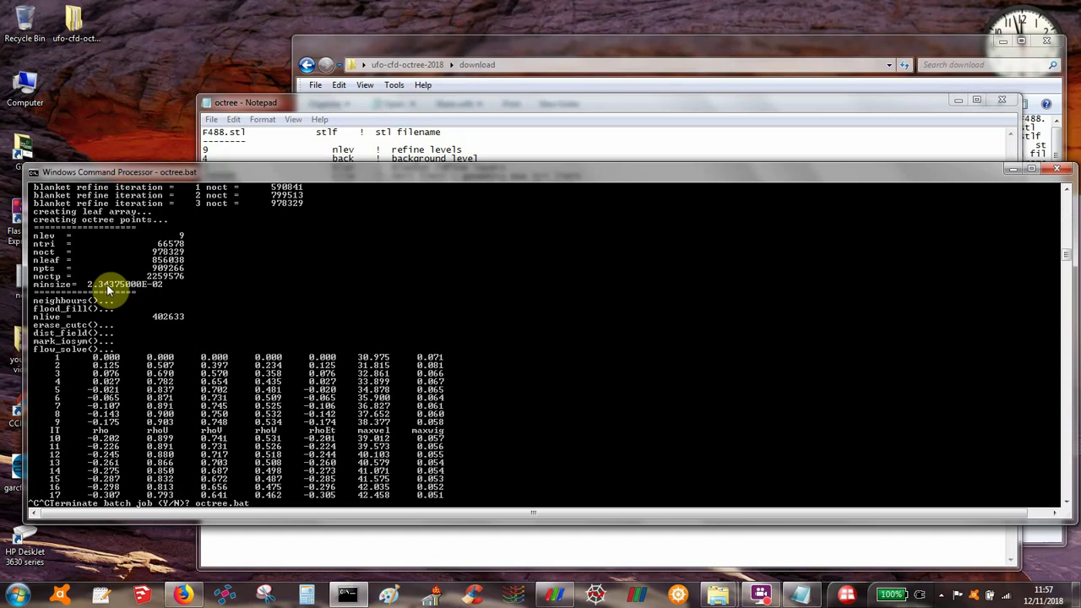
pyautogui.hotkey('ctrl', 'c')
pyautogui.press('Return')
pyautogui.press('Return')
pyautogui.press('Return')
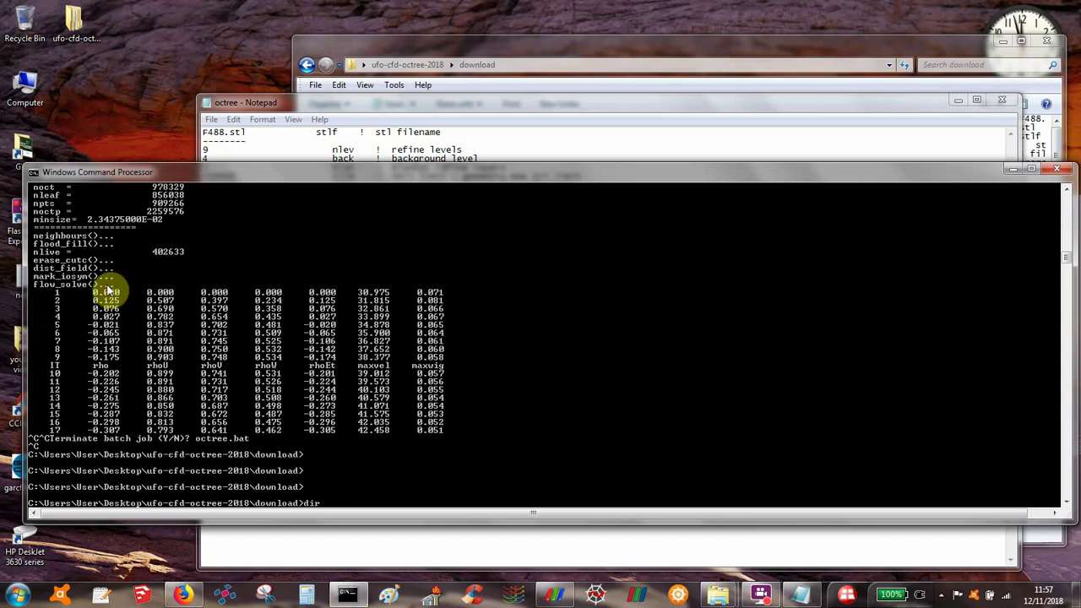
# Recall octree.bat from the command history and run it again with the saved settings
pyautogui.press('Up')
pyautogui.press('Up')
pyautogui.press('Up')
pyautogui.press('Down')
pyautogui.press('Down')
pyautogui.press('Down')
pyautogui.press('Down')
pyautogui.press('Return')
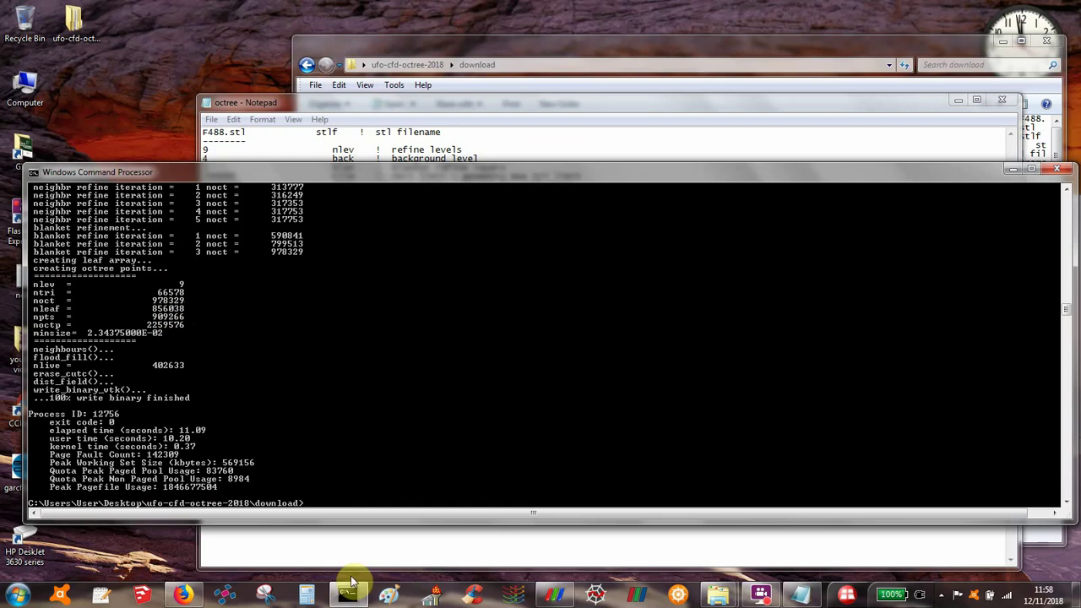
# Switch to ParaView and load octree.vtk from the Desktop folder ufo-cfd-octree-2018/download
pyautogui.click(555, 598)
pyautogui.click(17, 27)
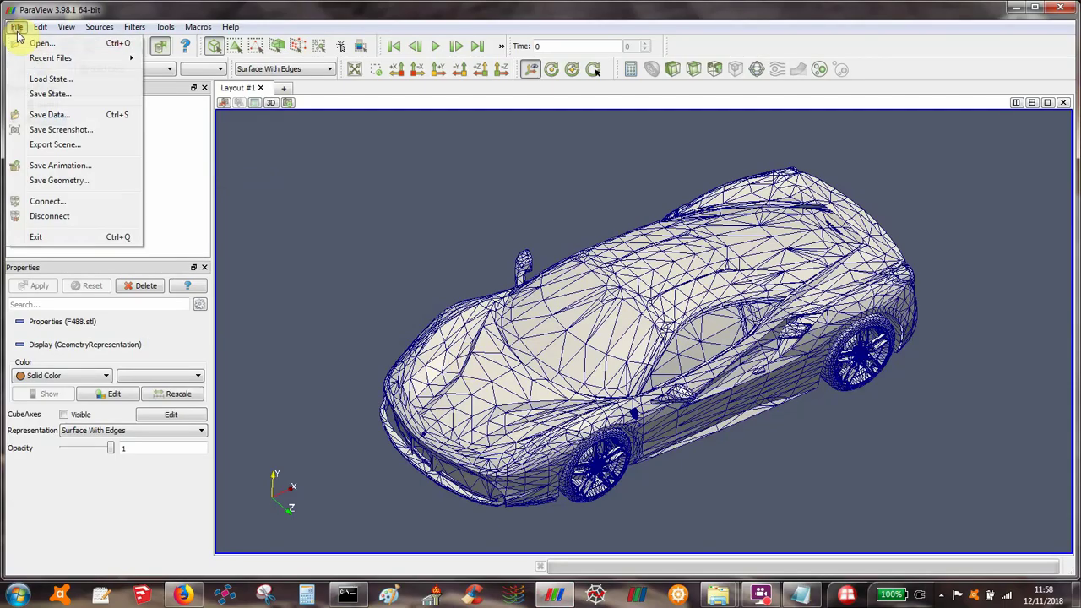
pyautogui.moveTo(74, 61)
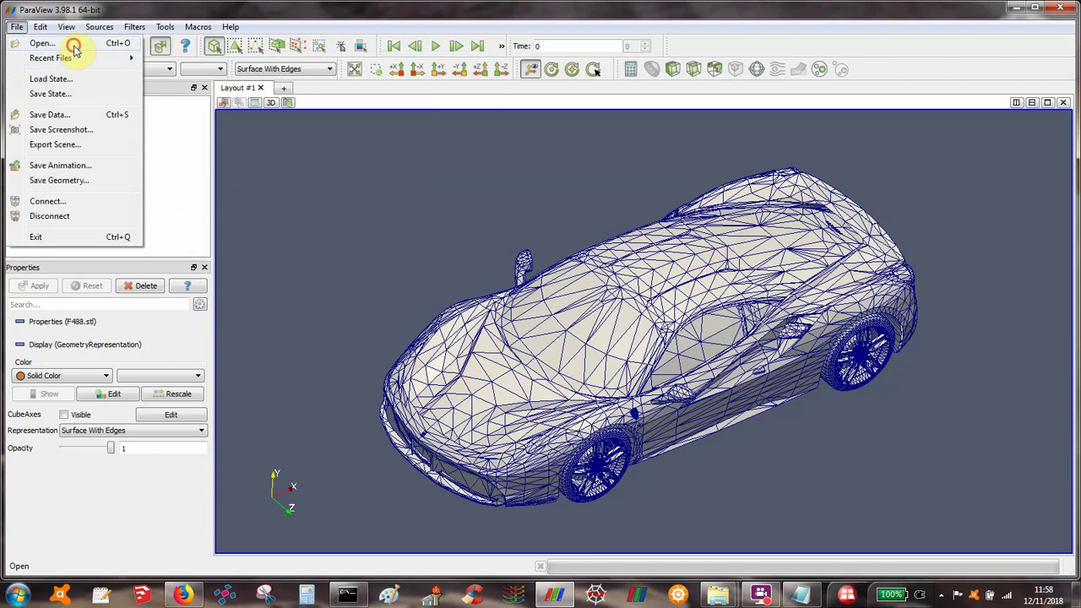
pyautogui.click(51, 43)
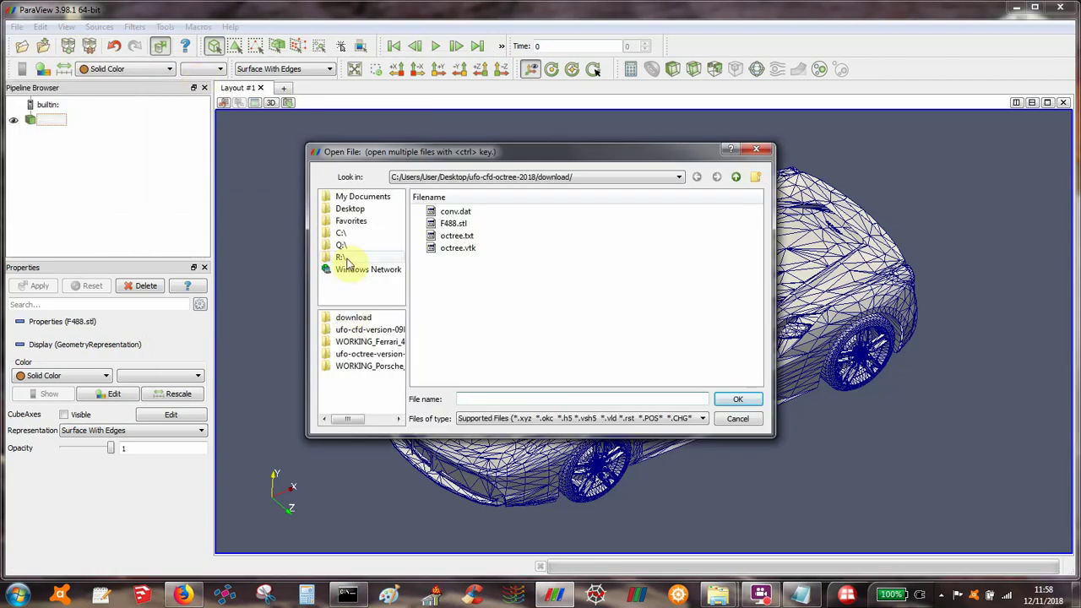
pyautogui.click(345, 208)
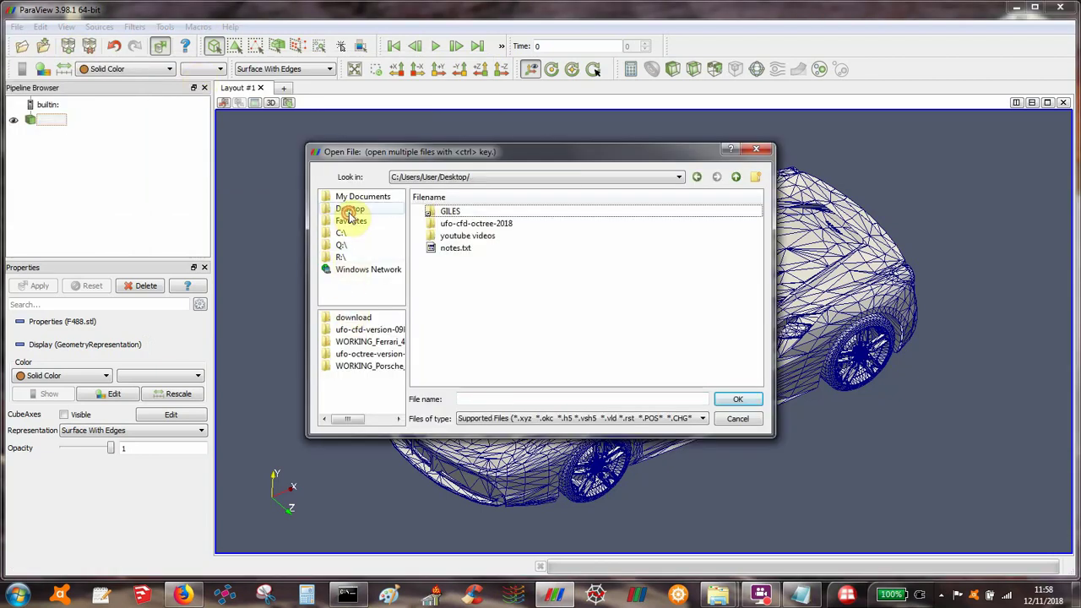
pyautogui.doubleClick(472, 224)
pyautogui.doubleClick(462, 213)
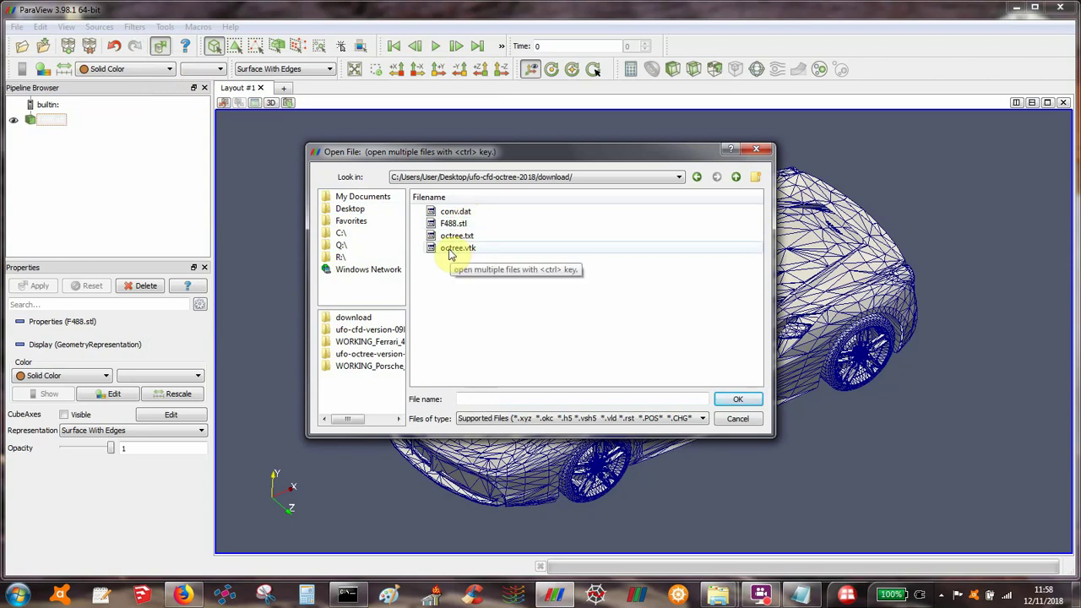
pyautogui.doubleClick(456, 247)
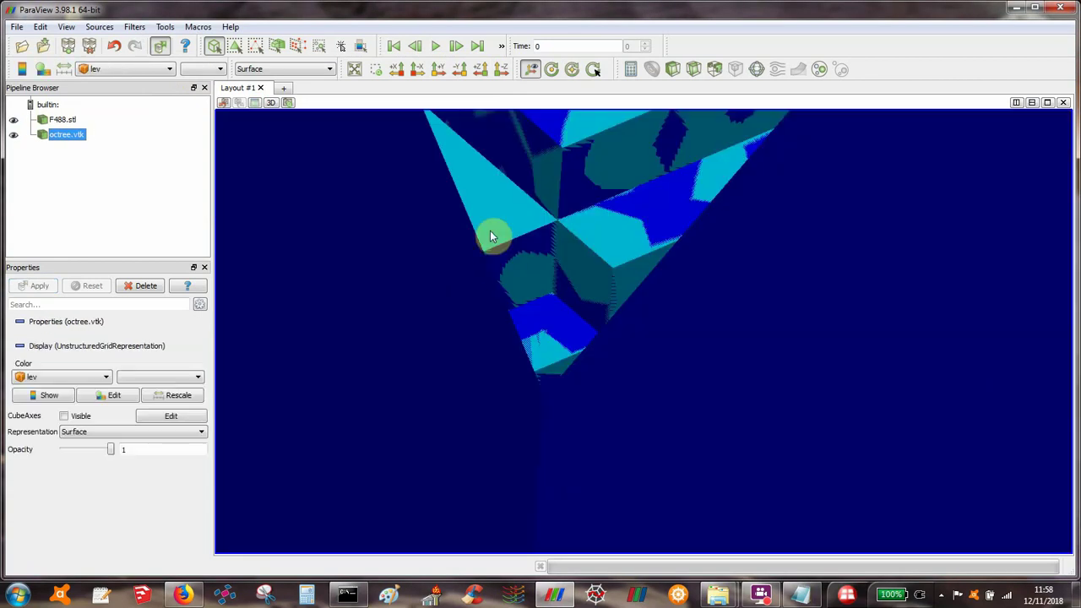
# Inspect the car inside the octree block with the block's opacity at 0.4, and restore the opacity to 1
pyautogui.click(352, 70)
pyautogui.moveTo(403, 292); pyautogui.dragTo(312, 245)
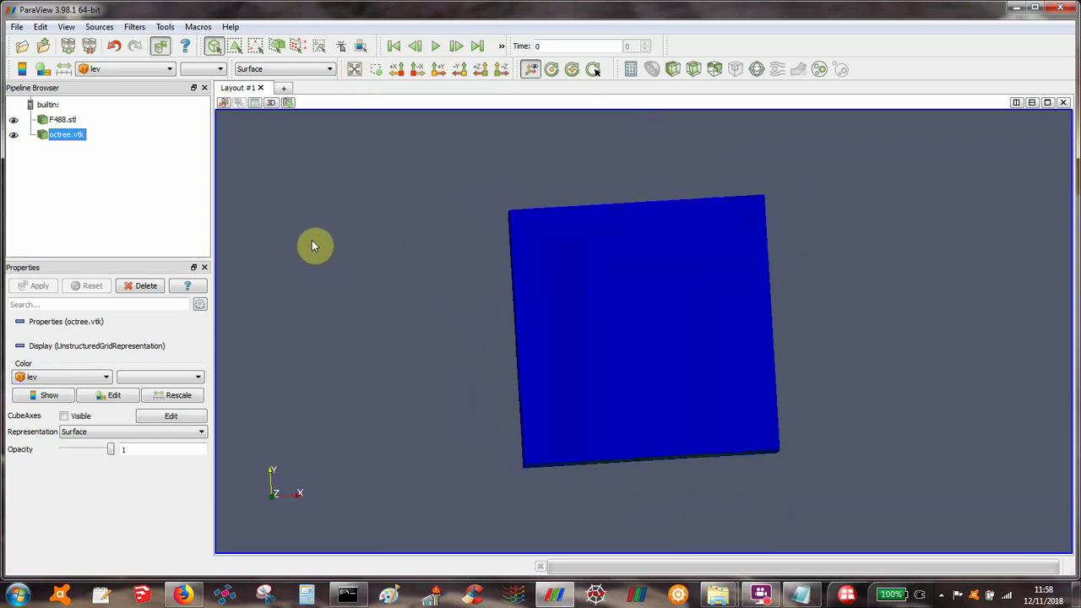
pyautogui.click(76, 454)
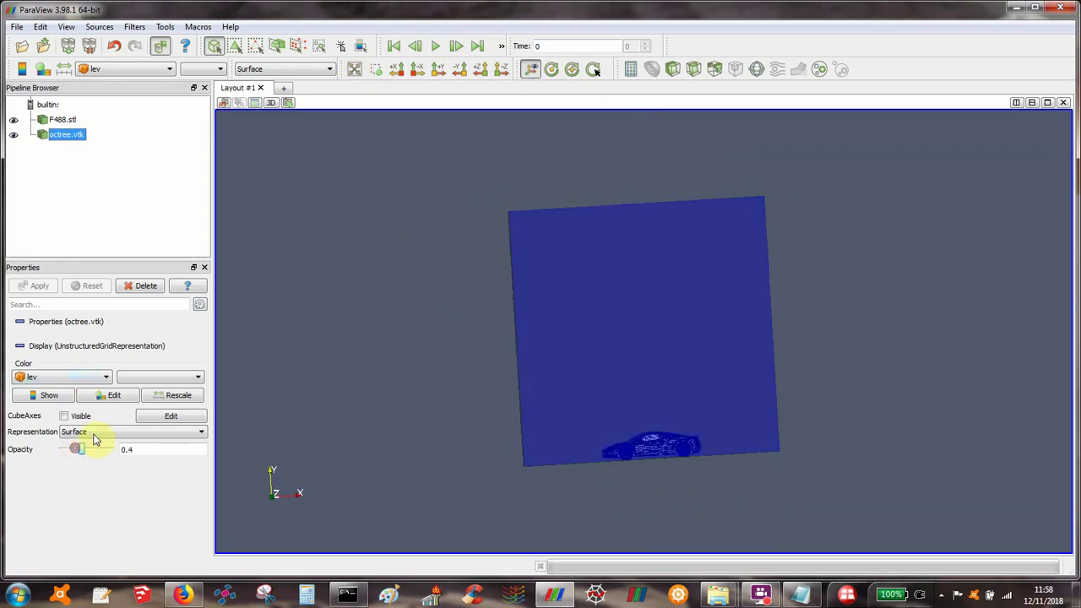
pyautogui.moveTo(411, 256)
pyautogui.mouseDown()
pyautogui.moveTo(428, 263)
pyautogui.moveTo(388, 246)
pyautogui.moveTo(407, 263)
pyautogui.mouseUp()
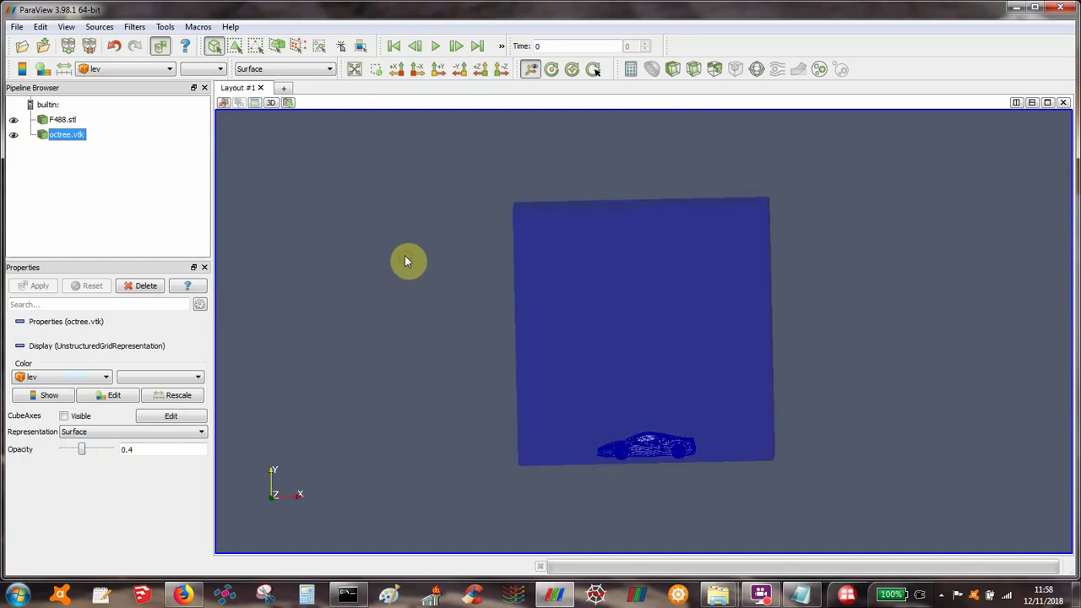
pyautogui.moveTo(534, 241); pyautogui.dragTo(446, 265)
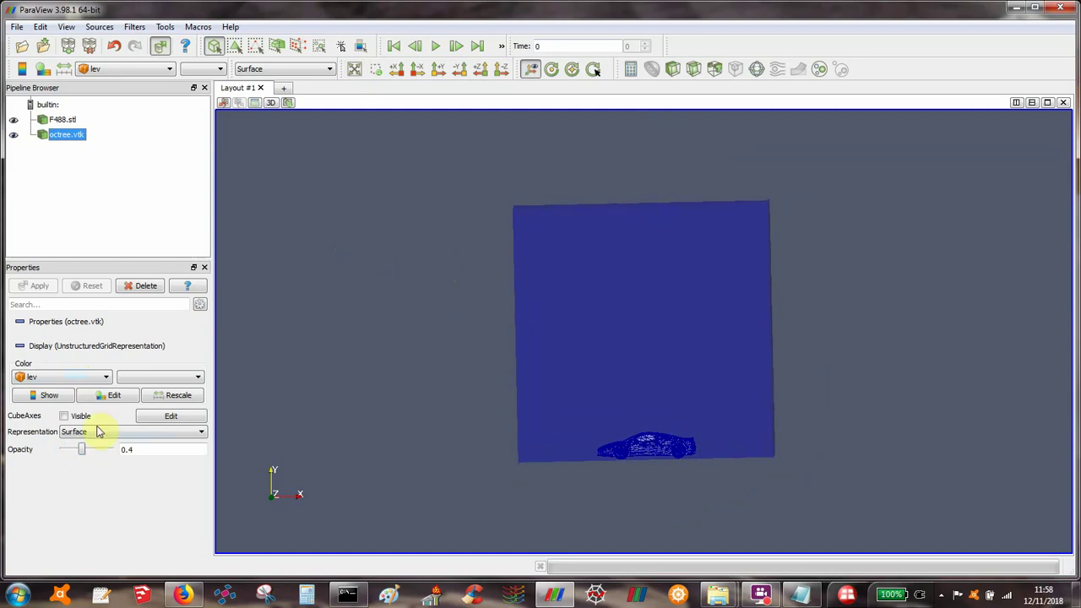
pyautogui.moveTo(83, 450); pyautogui.dragTo(131, 449)
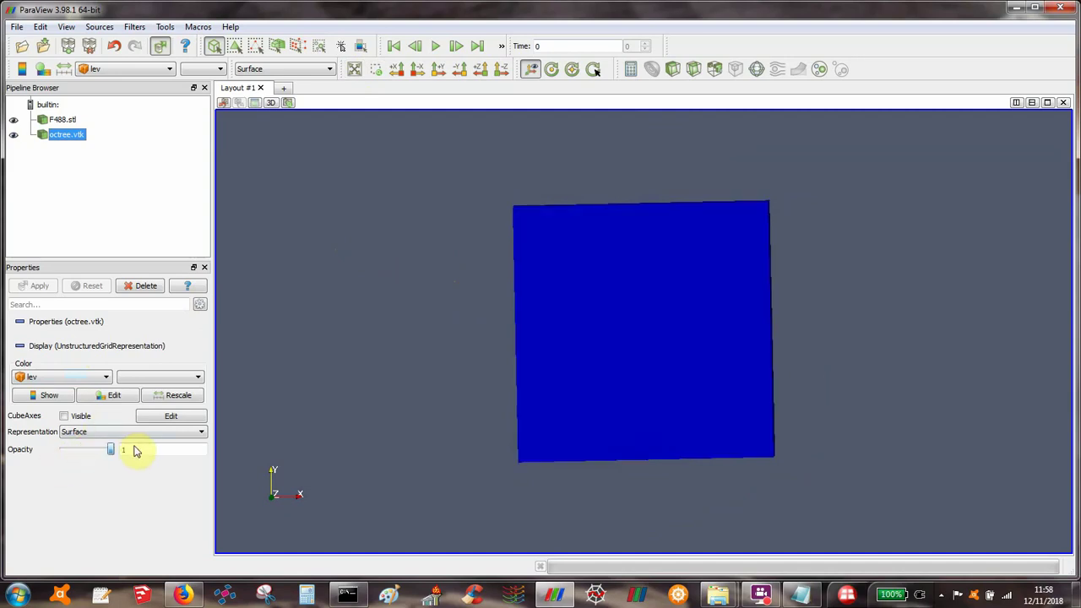
# Slice octree.vtk with a Z-normal plane through origin 0, 6, 0, without triangulating the slice, and hide the plane
pyautogui.click(695, 70)
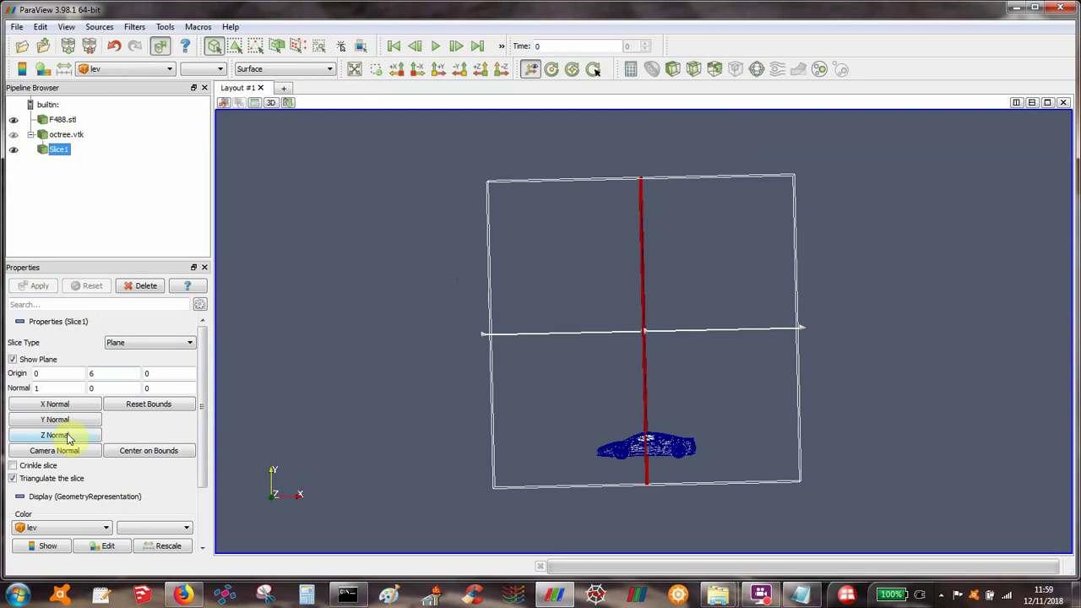
pyautogui.click(68, 436)
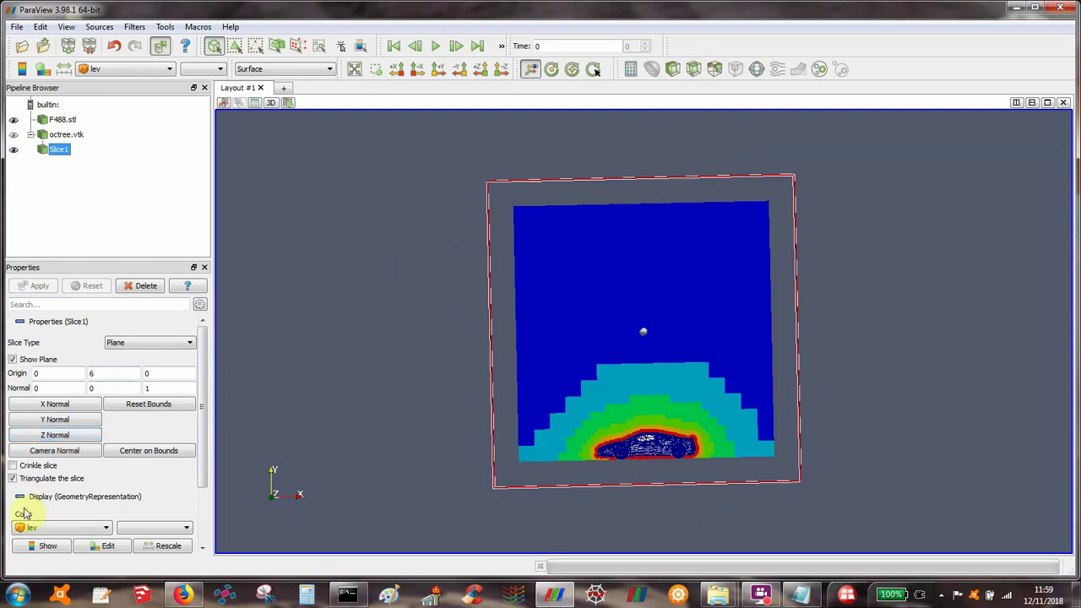
pyautogui.click(25, 479)
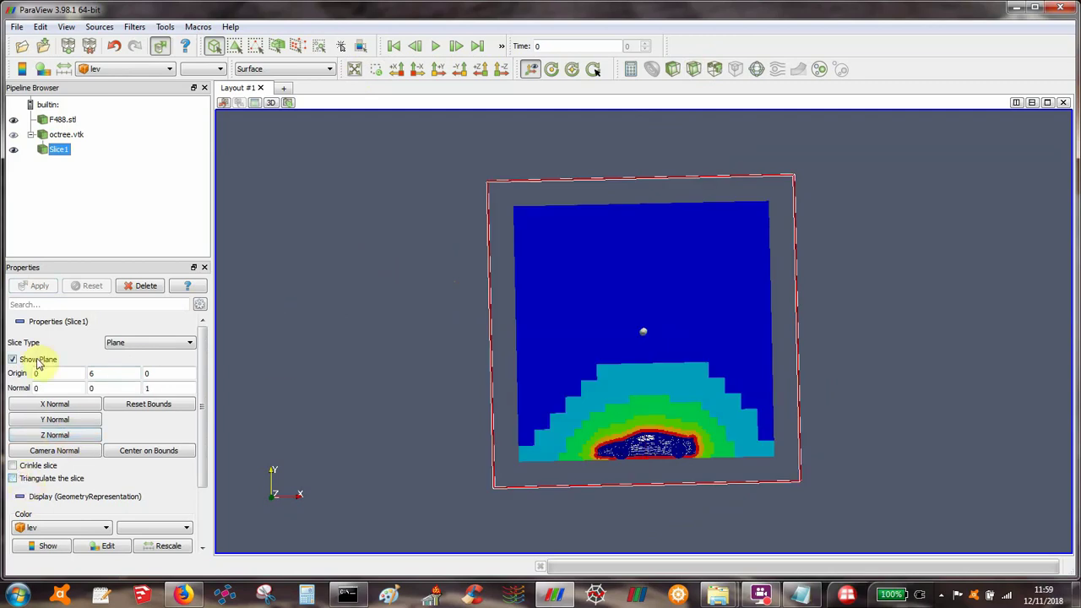
pyautogui.click(35, 359)
# Set the opacity of F488.stl to 0.3 to compare the car with the refinement slice, and hide the car
pyautogui.click(376, 69)
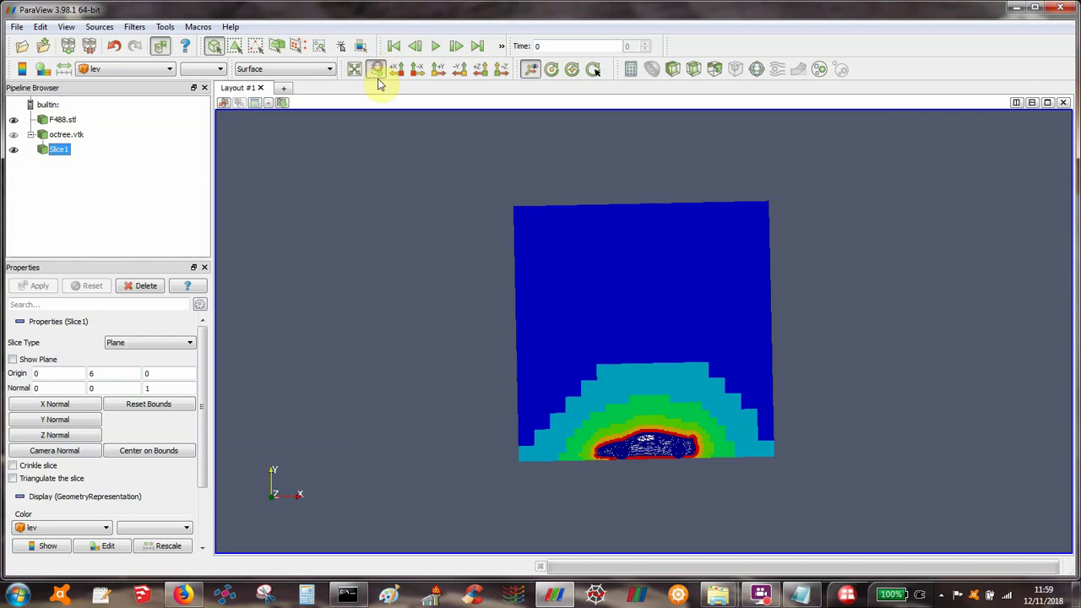
pyautogui.moveTo(729, 433); pyautogui.dragTo(841, 481)
pyautogui.moveTo(684, 301); pyautogui.dragTo(653, 410, button='right')
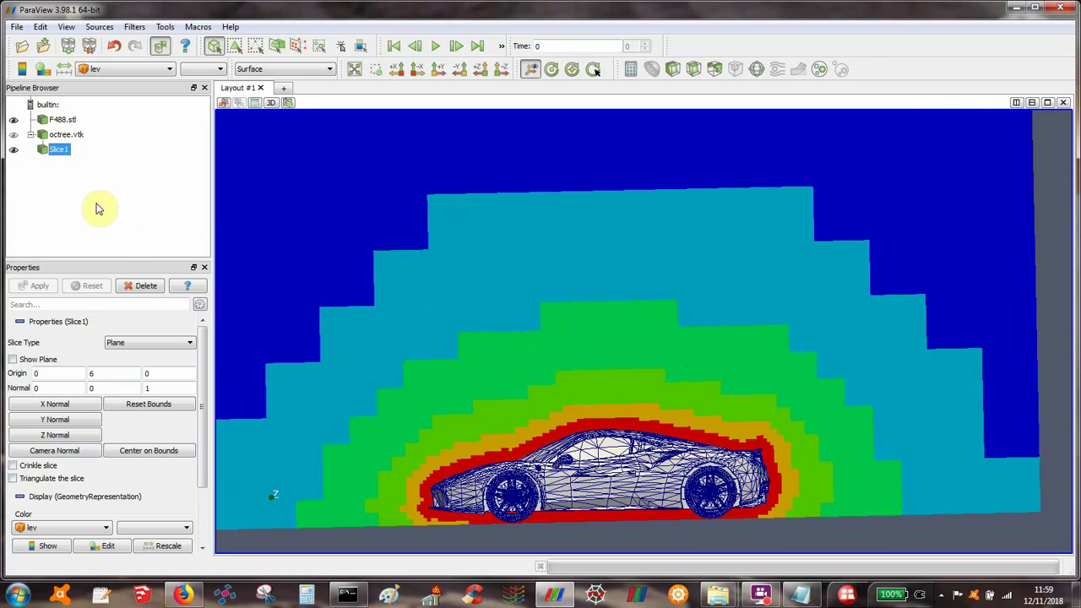
pyautogui.click(59, 120)
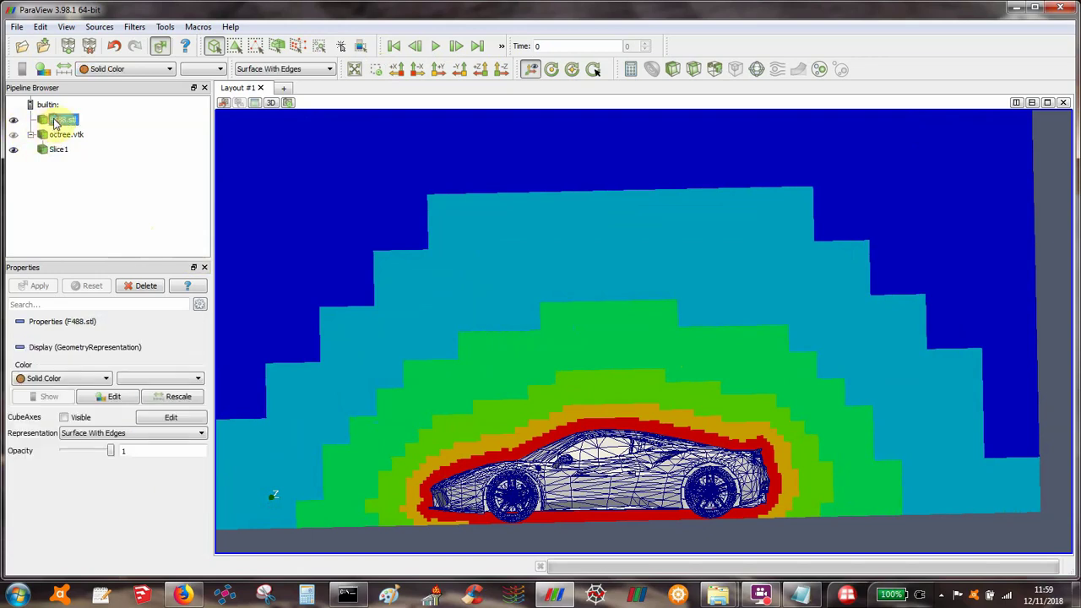
pyautogui.click(74, 452)
pyautogui.moveTo(74, 452); pyautogui.dragTo(72, 455)
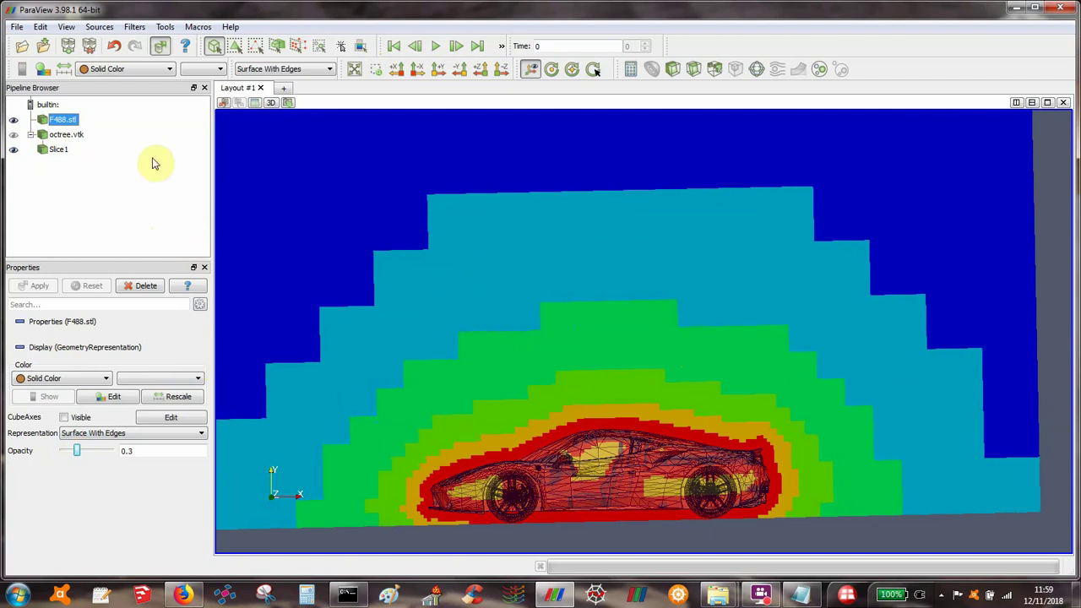
pyautogui.click(13, 119)
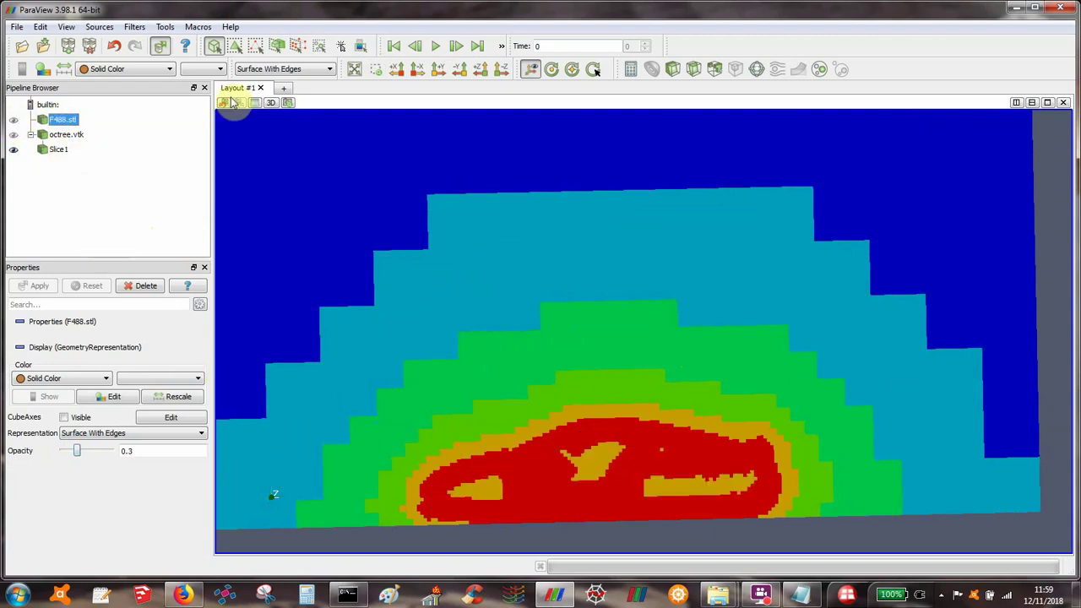
# Display Slice1 as Surface With Edges and show the colour legend for lev
pyautogui.click(56, 150)
pyautogui.click(273, 70)
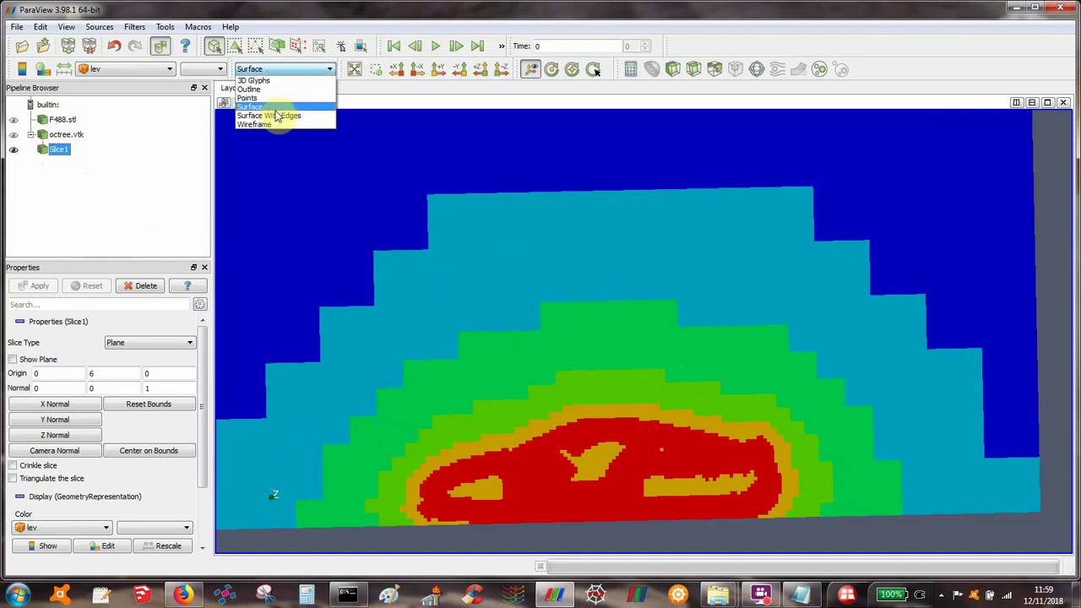
pyautogui.click(277, 115)
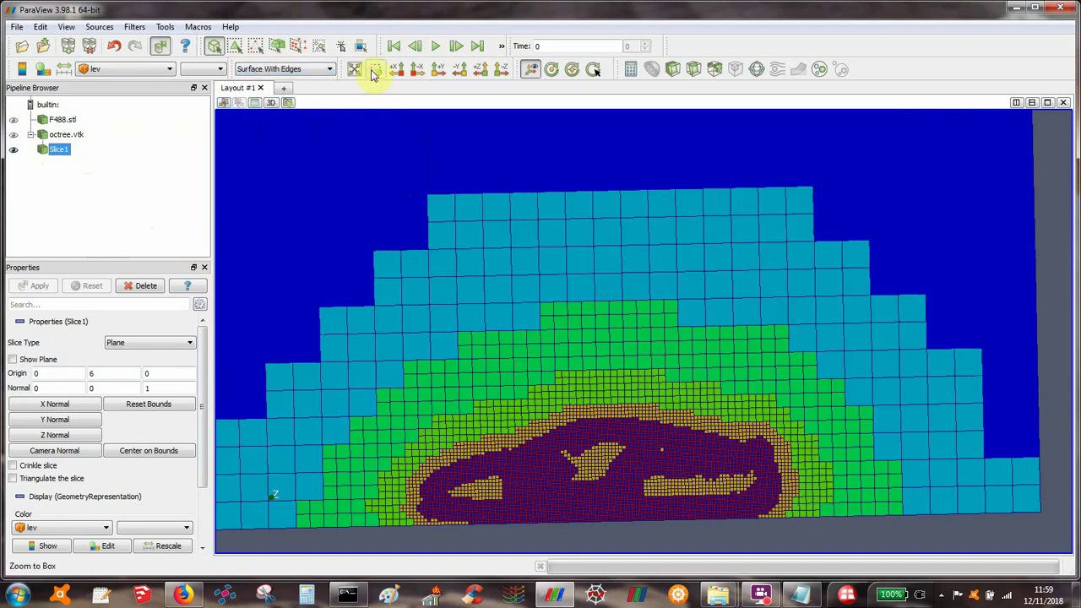
pyautogui.click(132, 71)
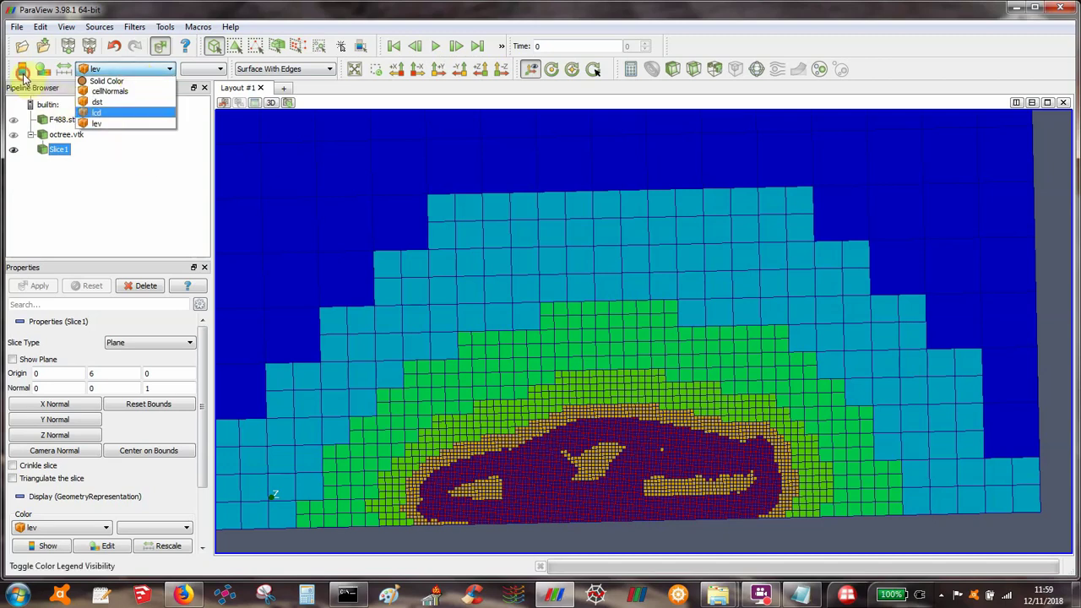
pyautogui.click(22, 69)
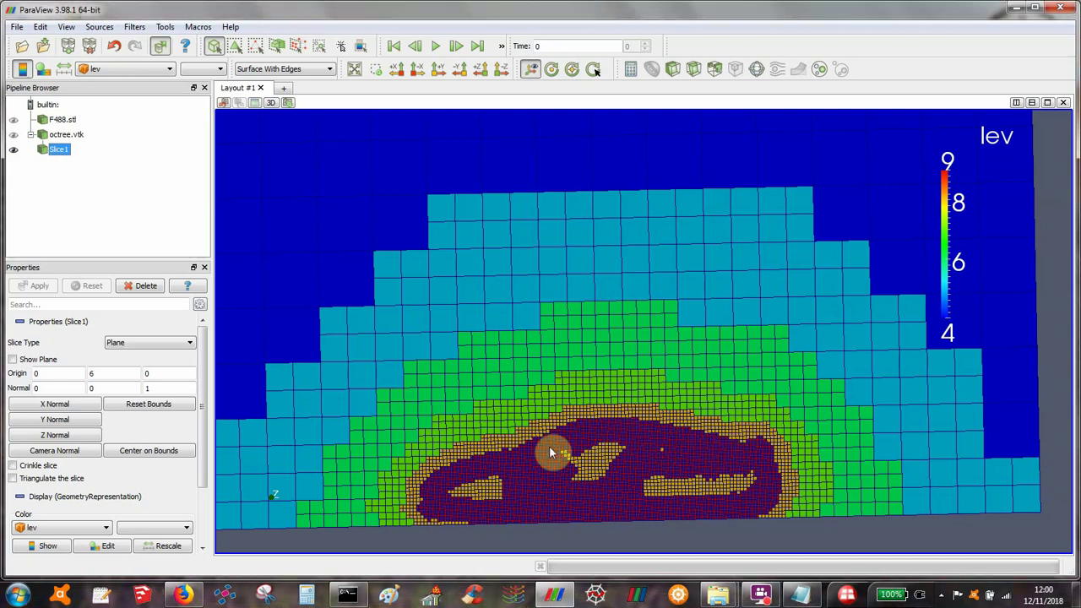
# Colour Slice1 by dst and examine the distance field around the car's outline
pyautogui.click(145, 68)
pyautogui.click(140, 102)
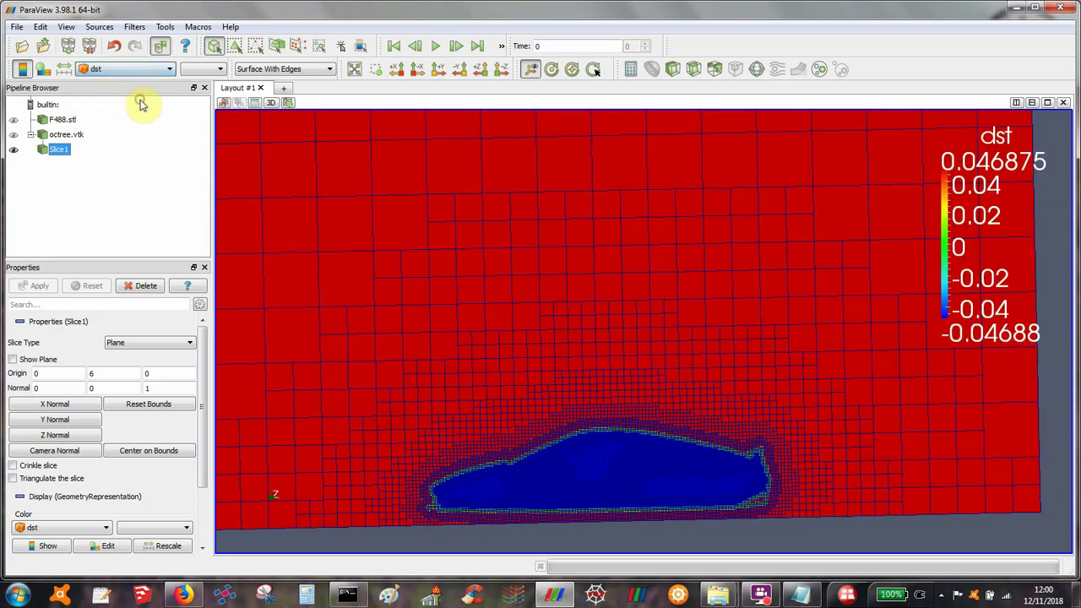
pyautogui.click(376, 69)
pyautogui.moveTo(375, 343); pyautogui.dragTo(843, 544)
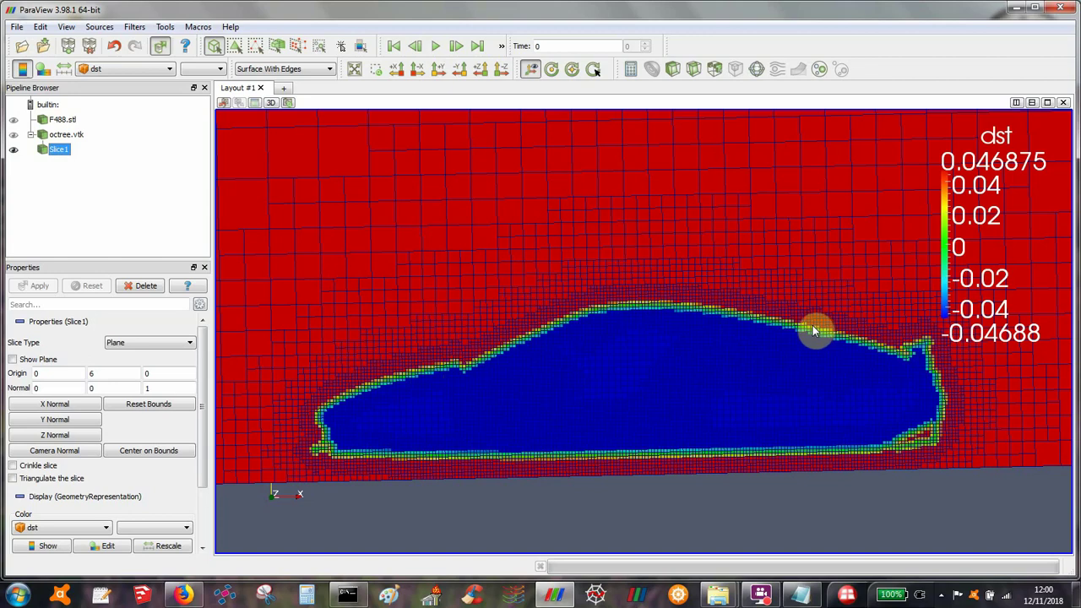
# Colour Slice1 by lcd and examine the cell classification along the car's outline
pyautogui.click(133, 70)
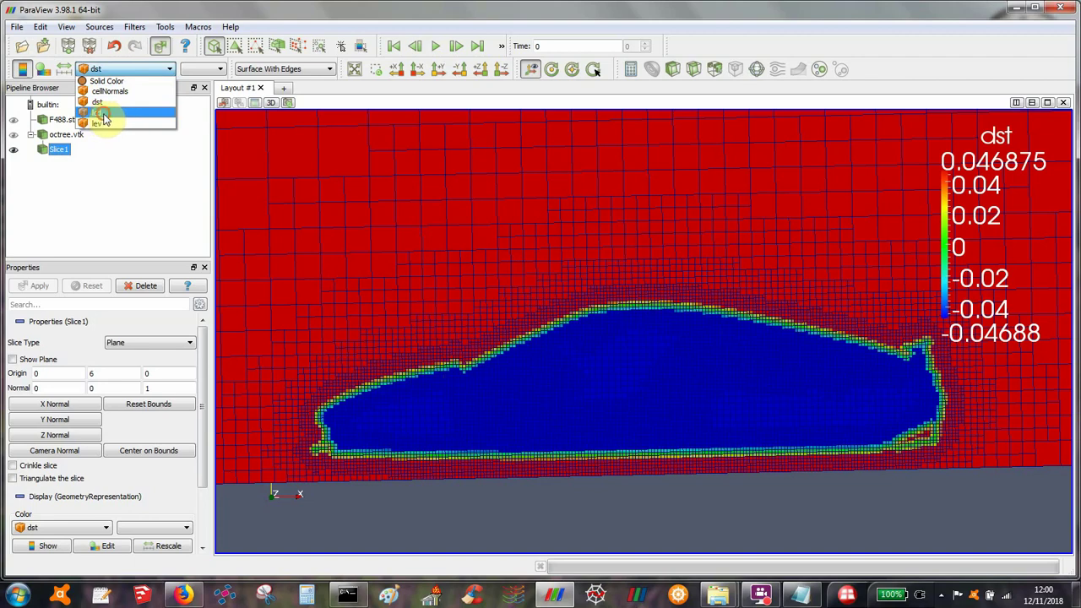
pyautogui.click(97, 114)
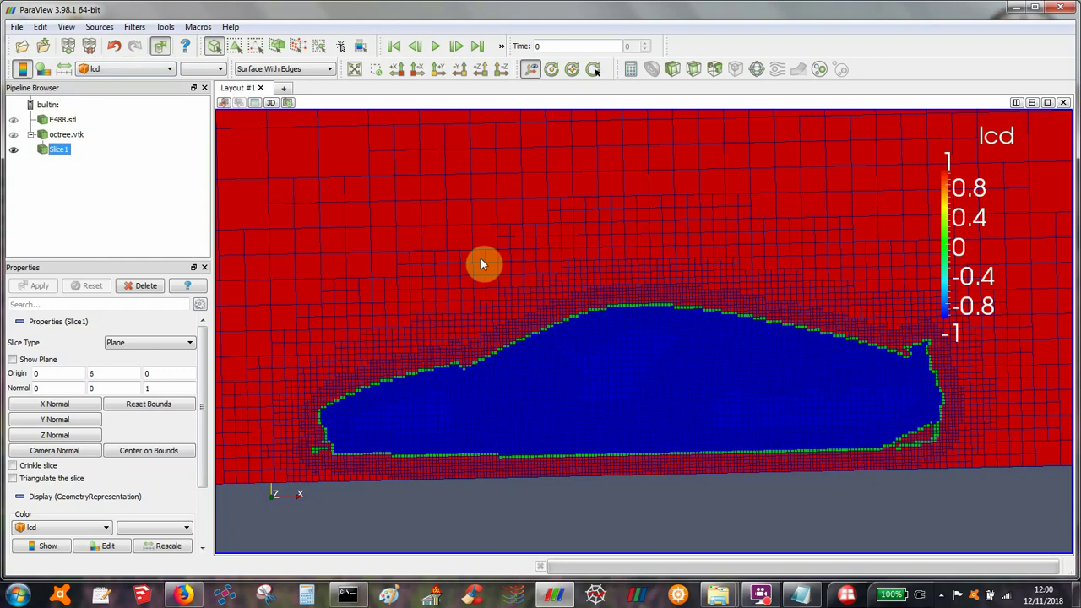
pyautogui.moveTo(482, 261); pyautogui.dragTo(469, 346, button='right')
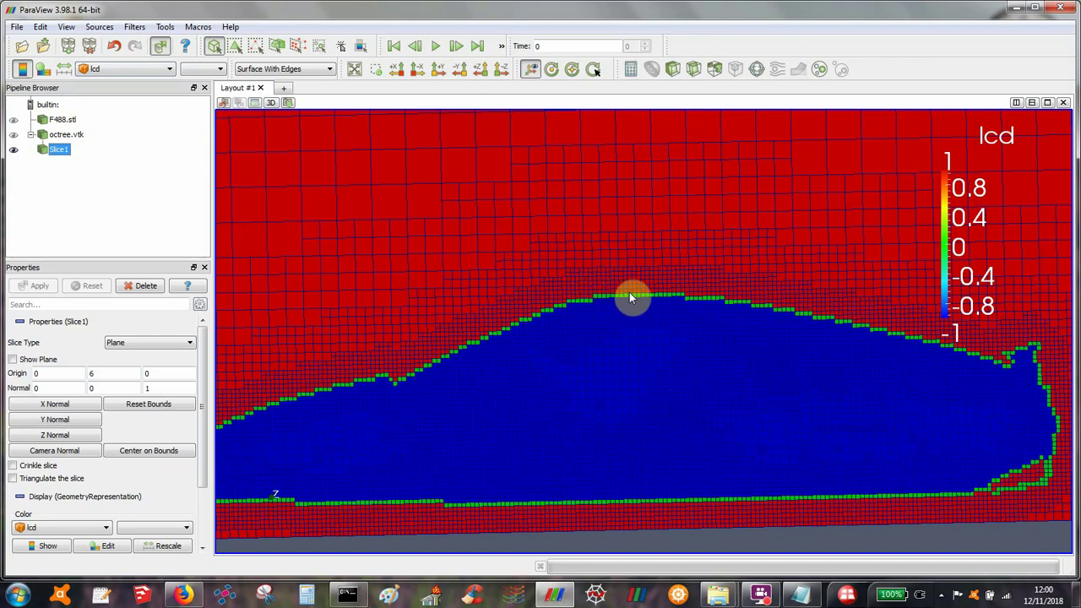
pyautogui.scroll(-6, 408, 317)
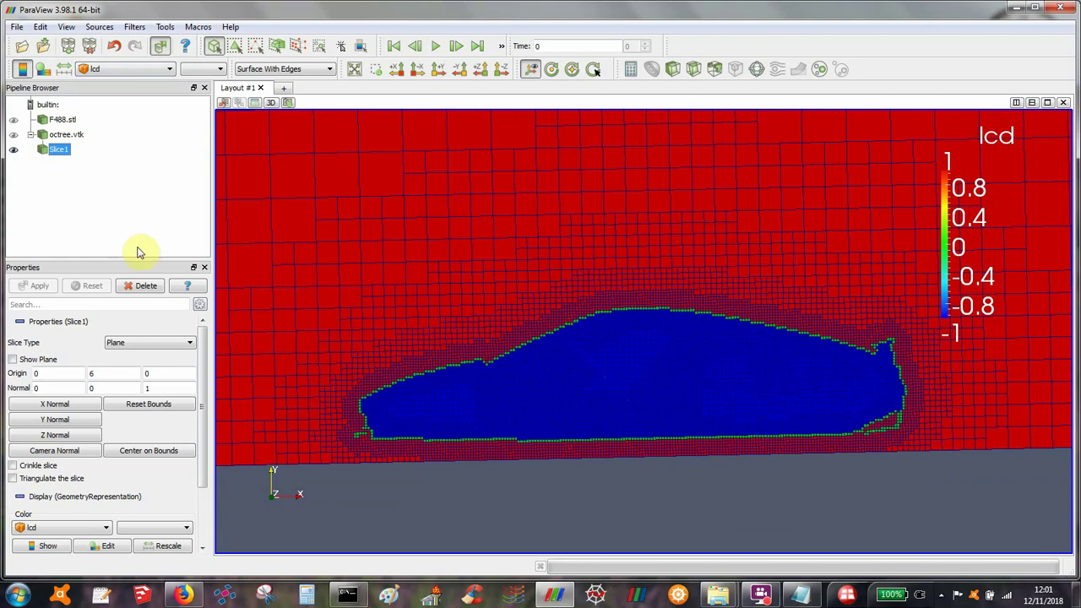
# Delete Slice1 and apply the Cell Data to Point Data filter to octree.vtk
pyautogui.click(144, 287)
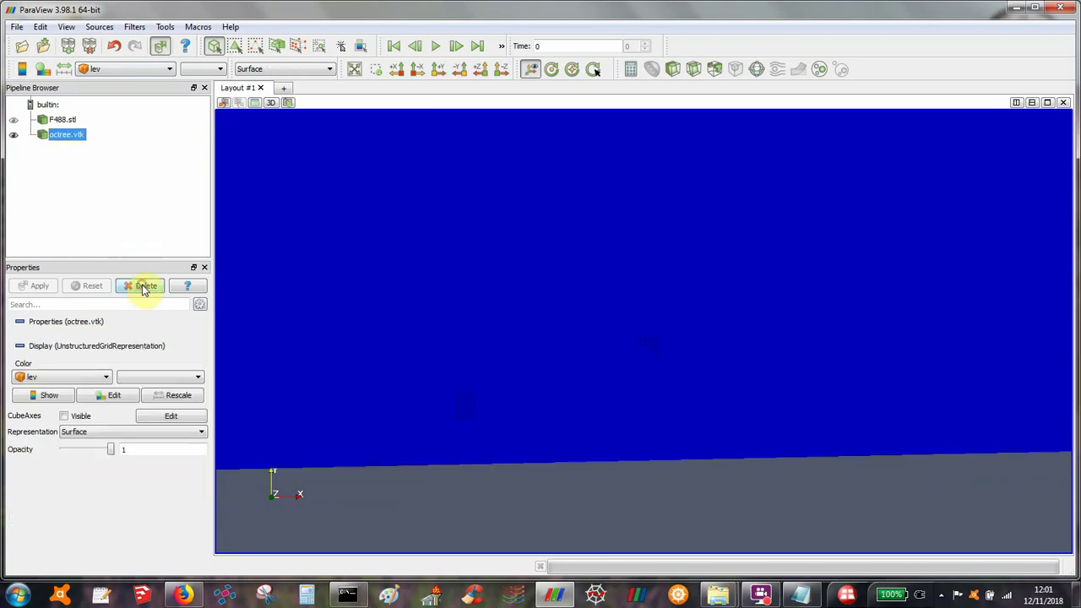
pyautogui.click(135, 26)
pyautogui.moveTo(225, 60)
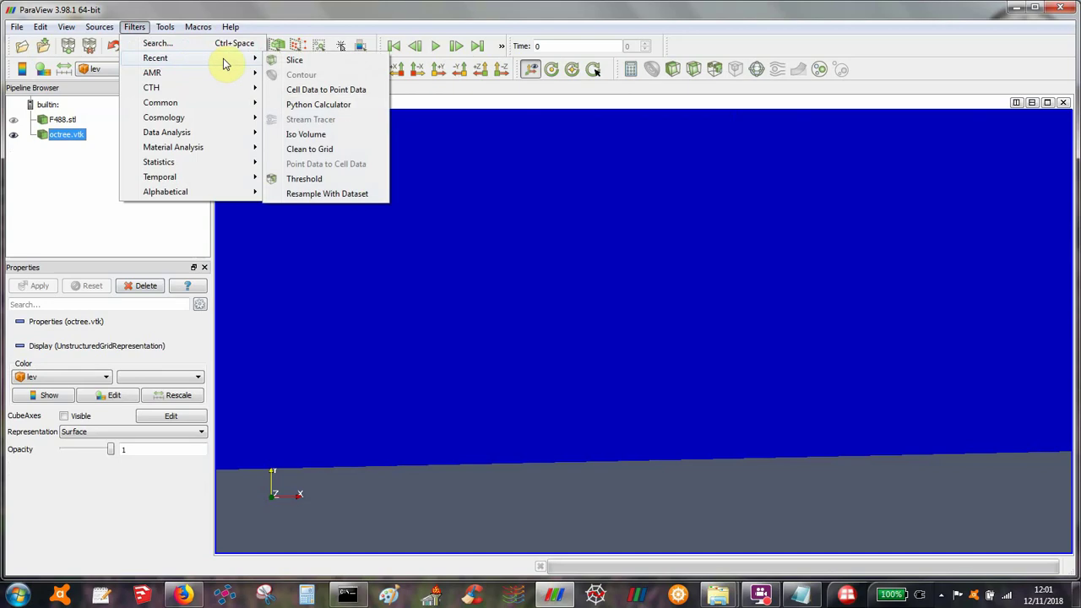
pyautogui.click(332, 90)
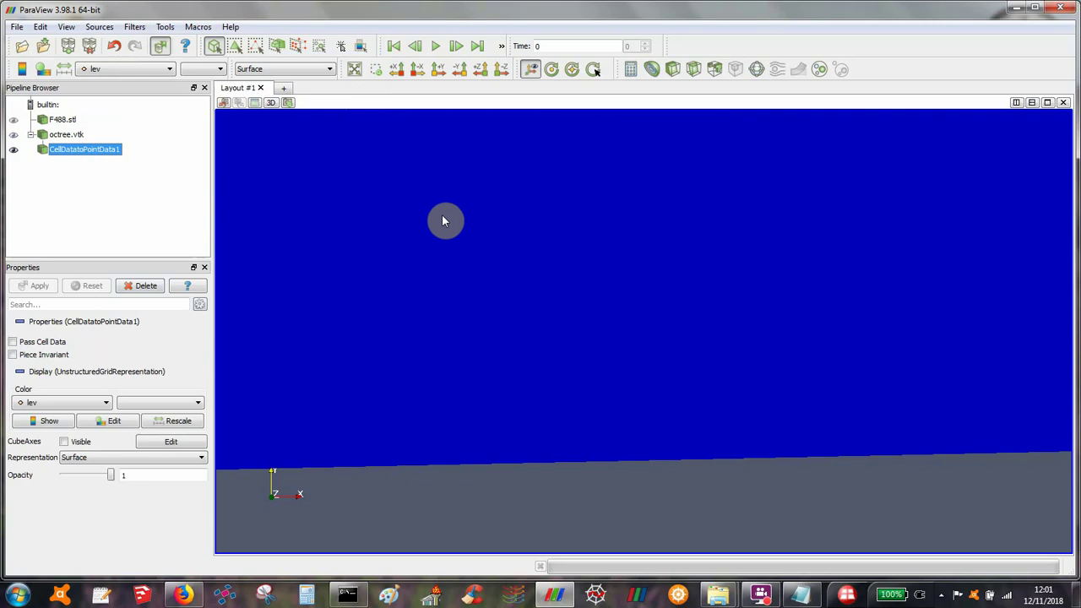
# Contour CellDatatoPointData1 by dst at an isosurface value of 0 and inspect the resulting surface from several sides
pyautogui.click(652, 69)
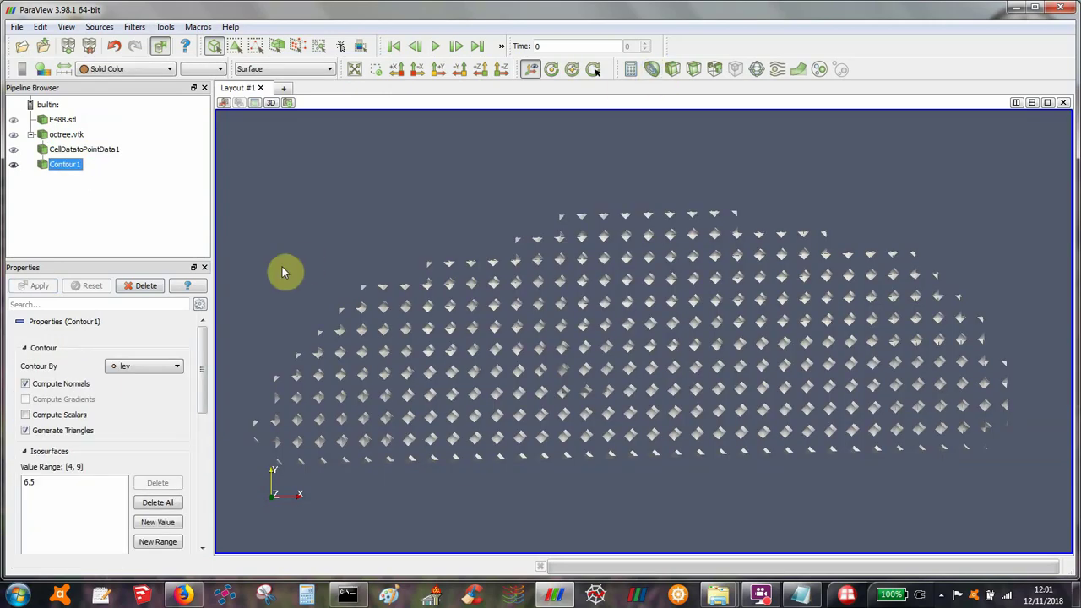
pyautogui.click(130, 366)
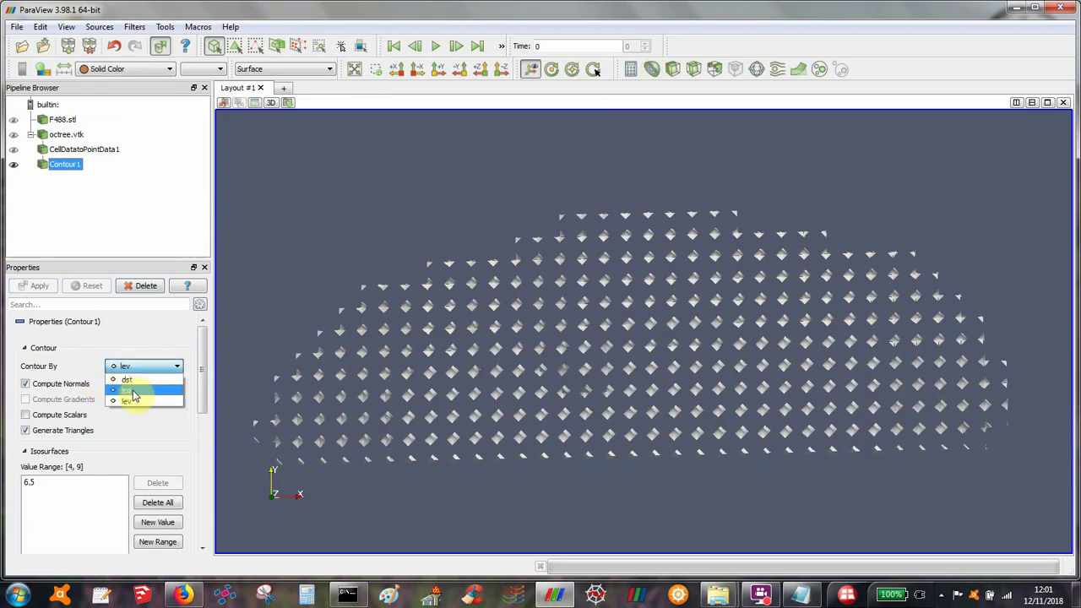
pyautogui.click(133, 385)
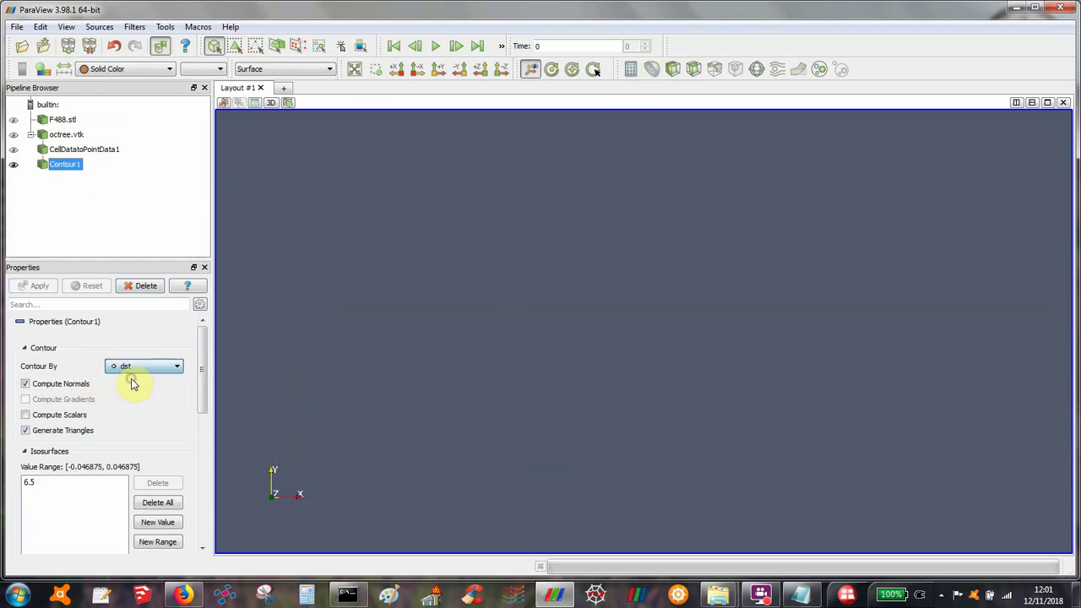
pyautogui.doubleClick(39, 484)
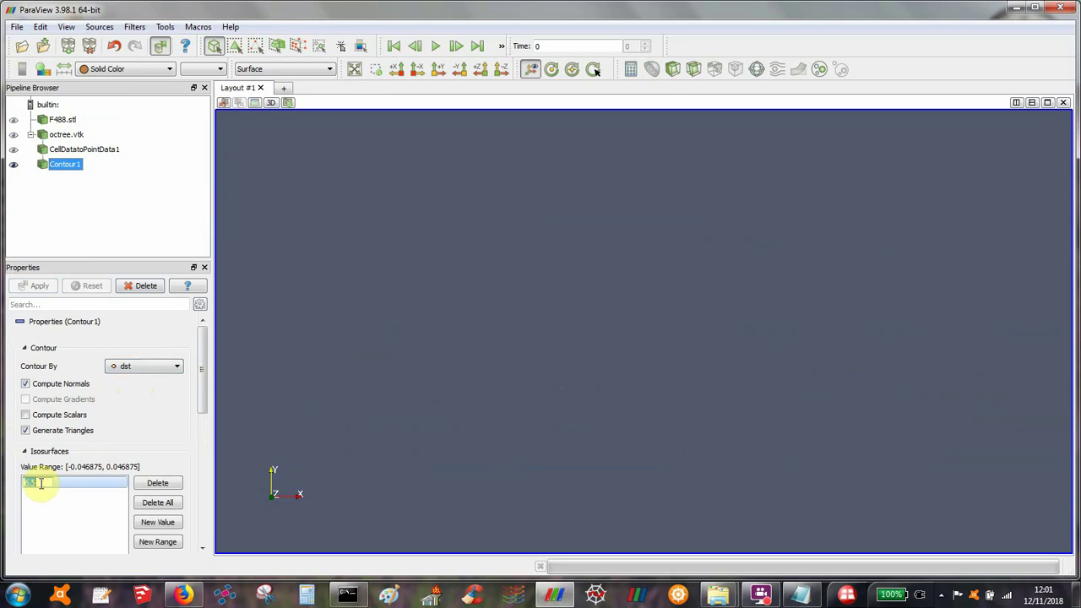
pyautogui.write('0')
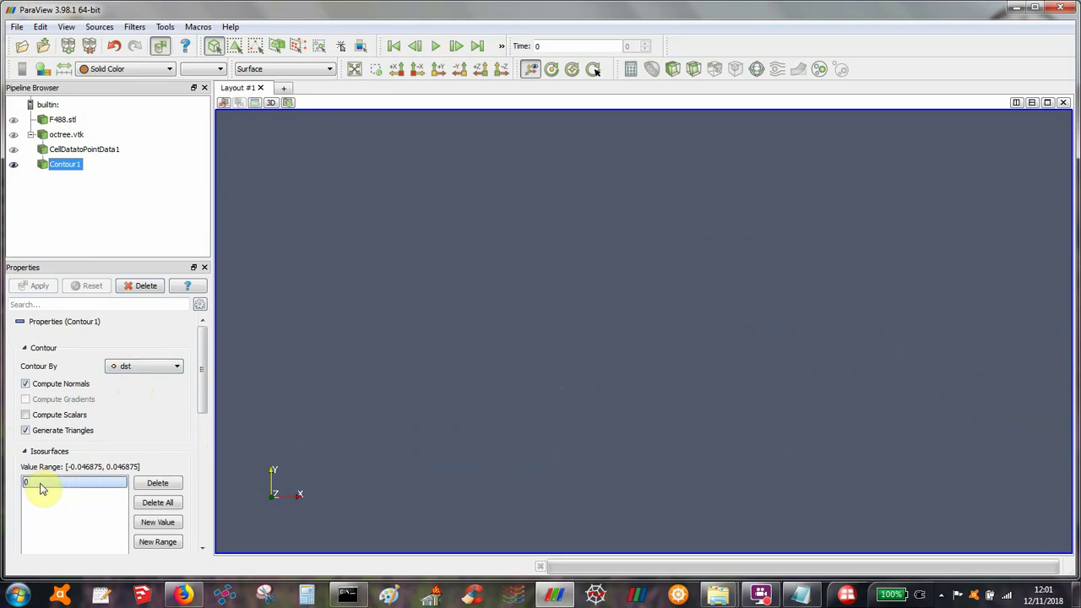
pyautogui.press('Return')
pyautogui.moveTo(429, 342); pyautogui.dragTo(716, 351)
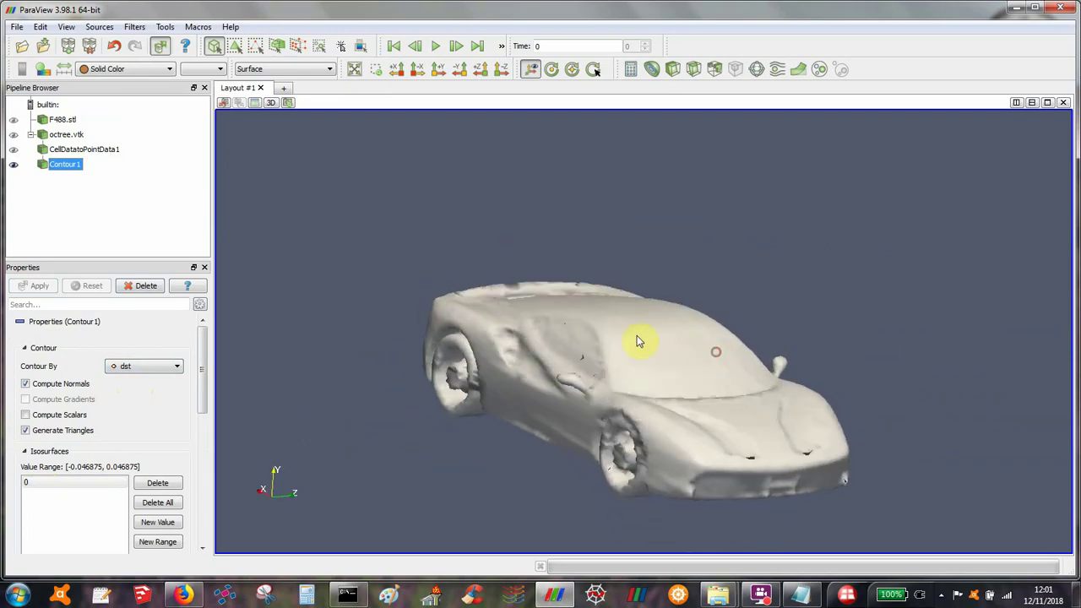
pyautogui.moveTo(638, 341); pyautogui.dragTo(471, 386)
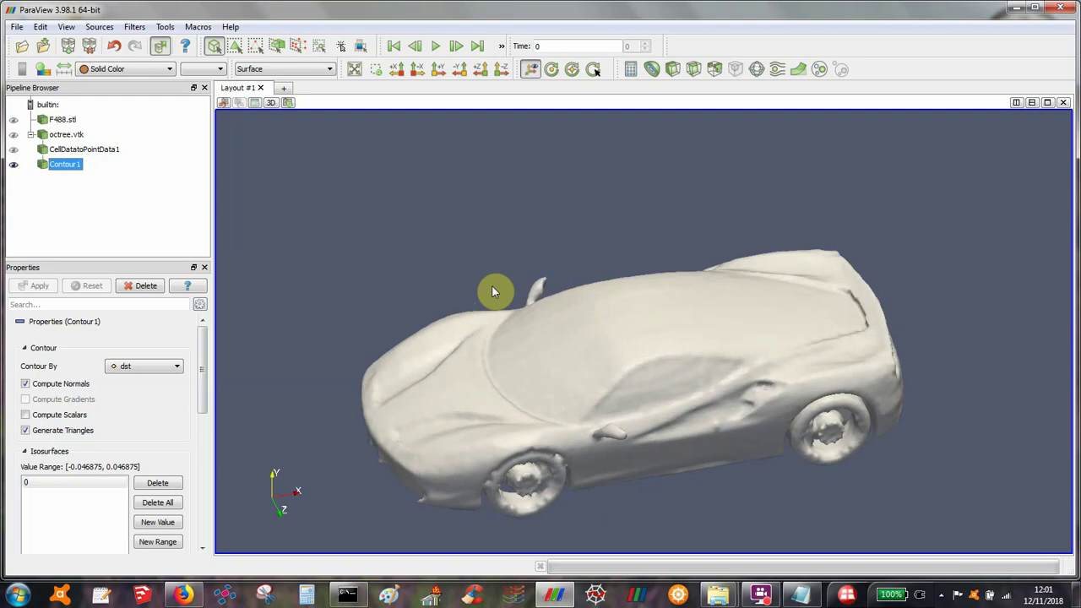
pyautogui.moveTo(622, 354); pyautogui.dragTo(415, 393)
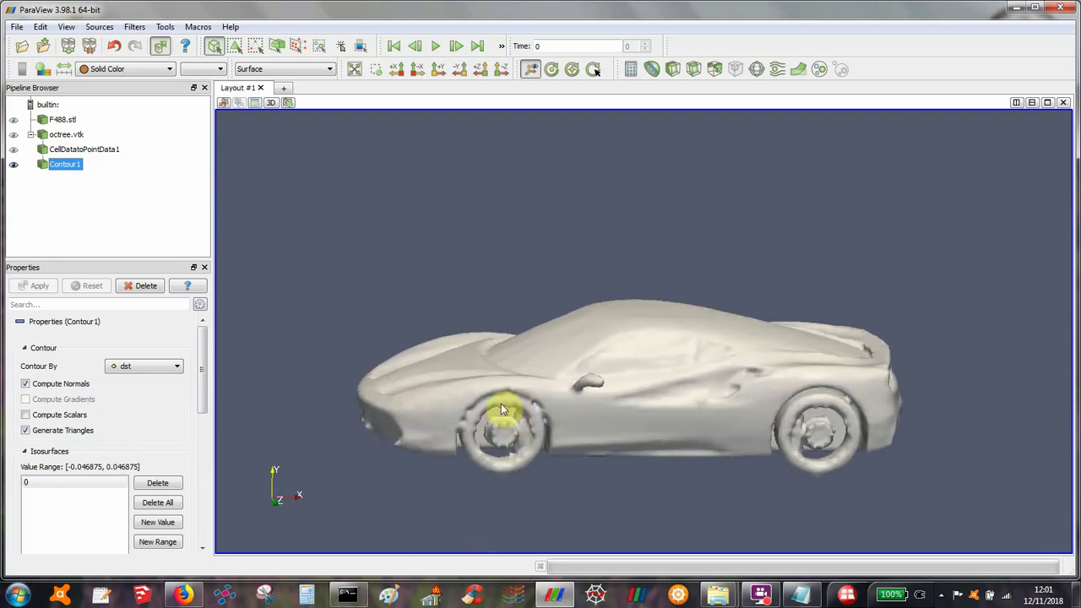
pyautogui.moveTo(519, 324); pyautogui.dragTo(505, 397, button='right')
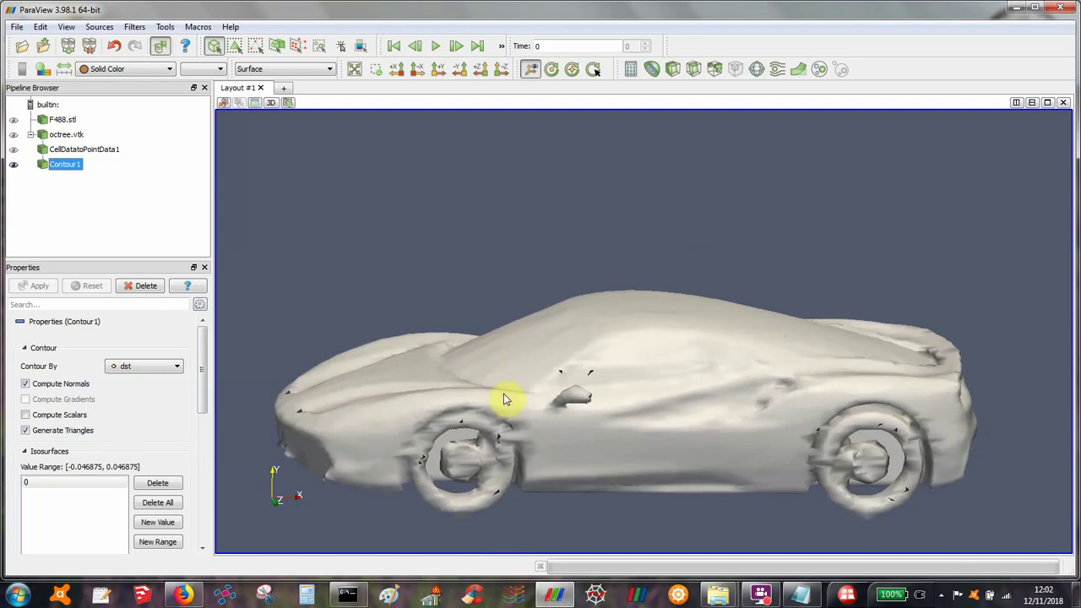
# Show F488.stl over the contour with its opacity set to 0.7 and compare the two surfaces from several angles
pyautogui.click(13, 121)
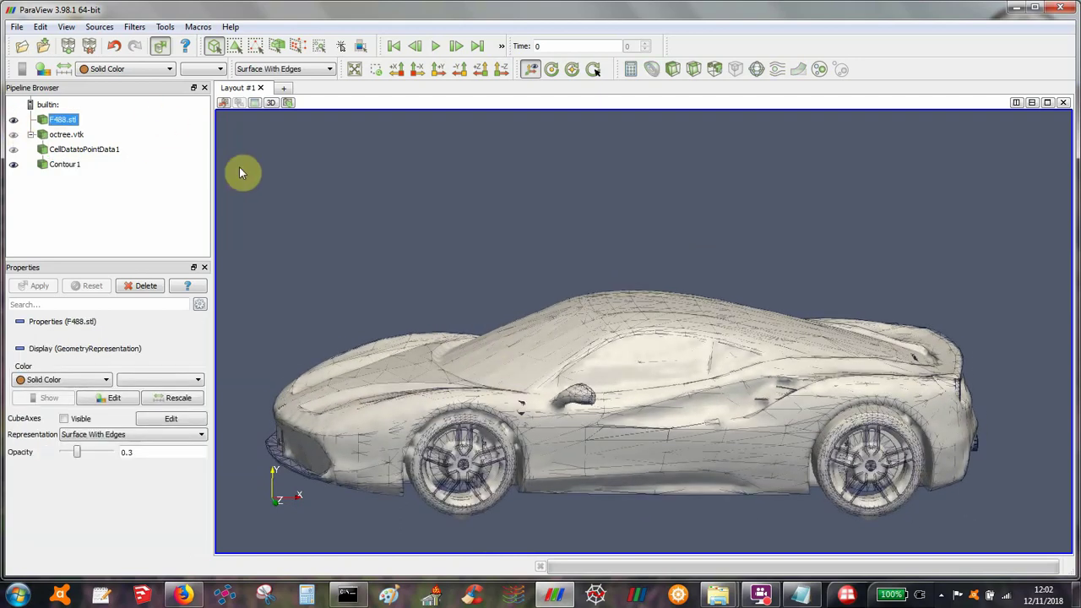
pyautogui.click(89, 454)
pyautogui.click(96, 453)
pyautogui.click(95, 453)
pyautogui.click(96, 453)
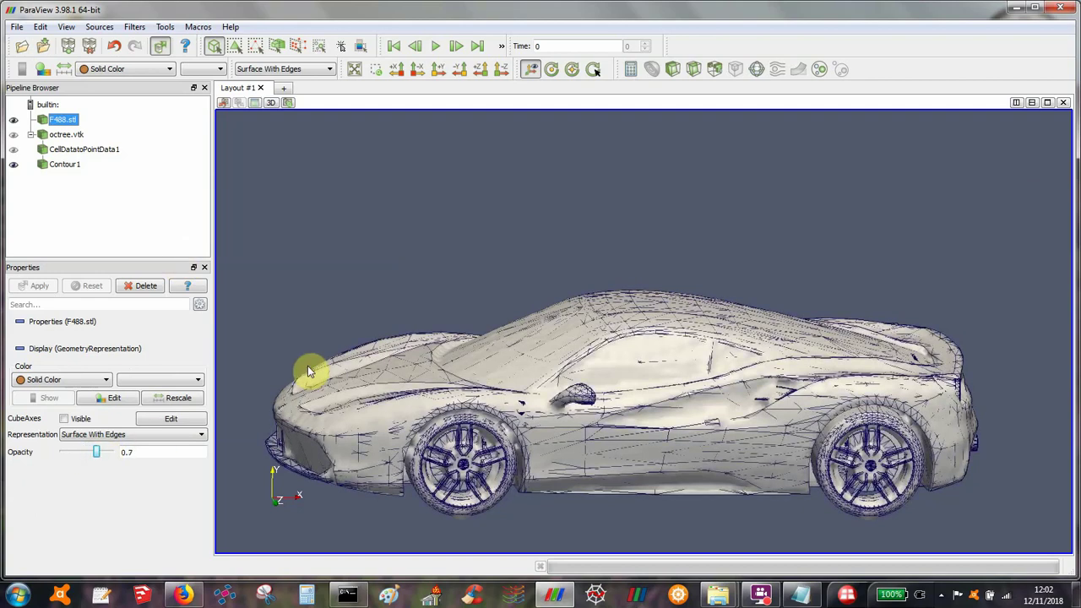
pyautogui.moveTo(309, 367); pyautogui.dragTo(628, 372)
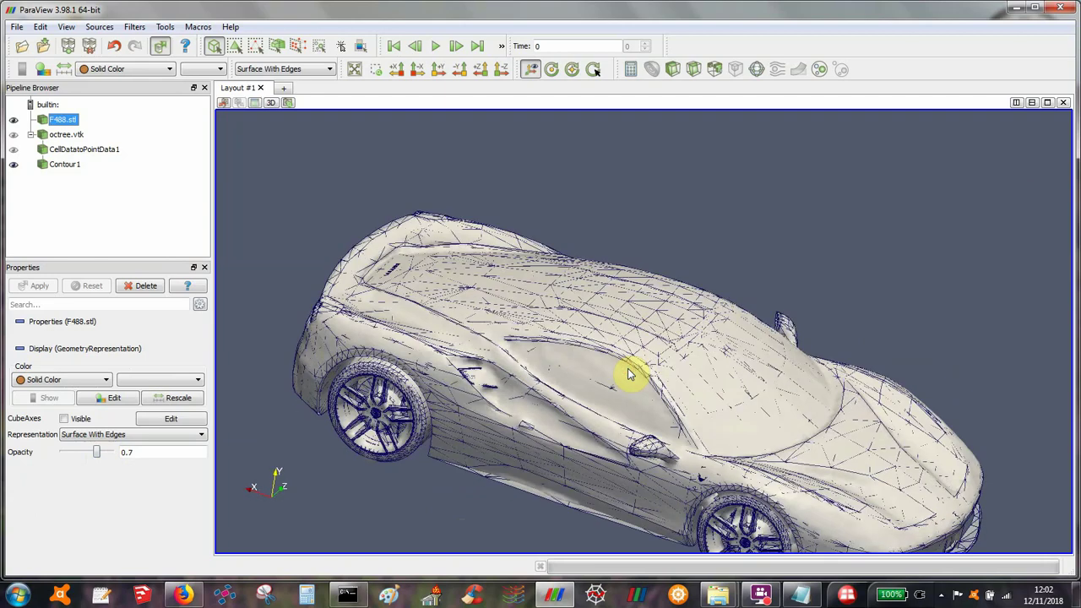
pyautogui.moveTo(714, 344); pyautogui.dragTo(613, 316)
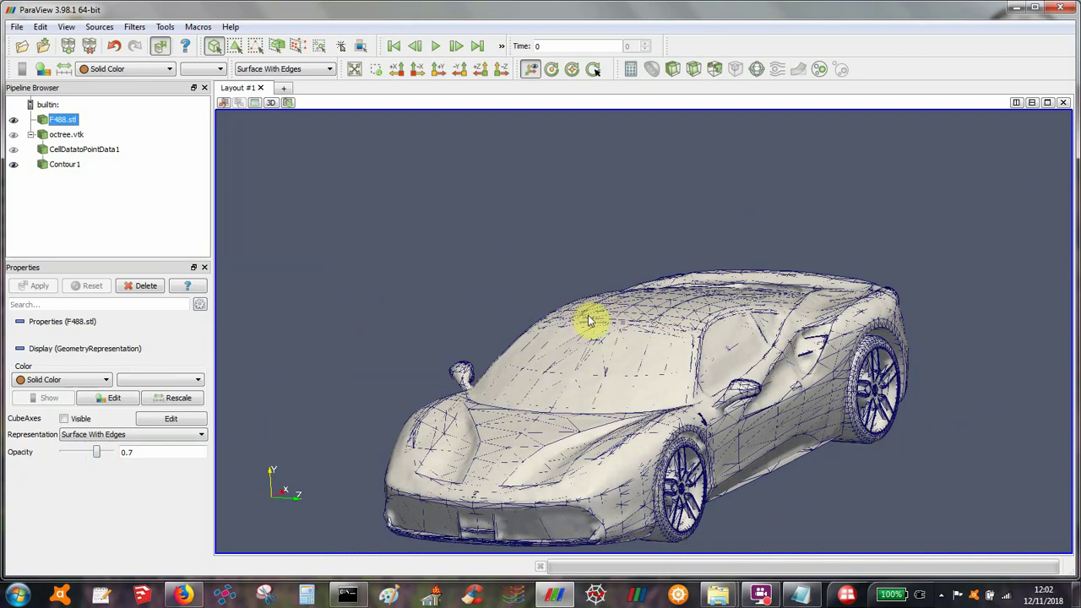
pyautogui.click(760, 596)
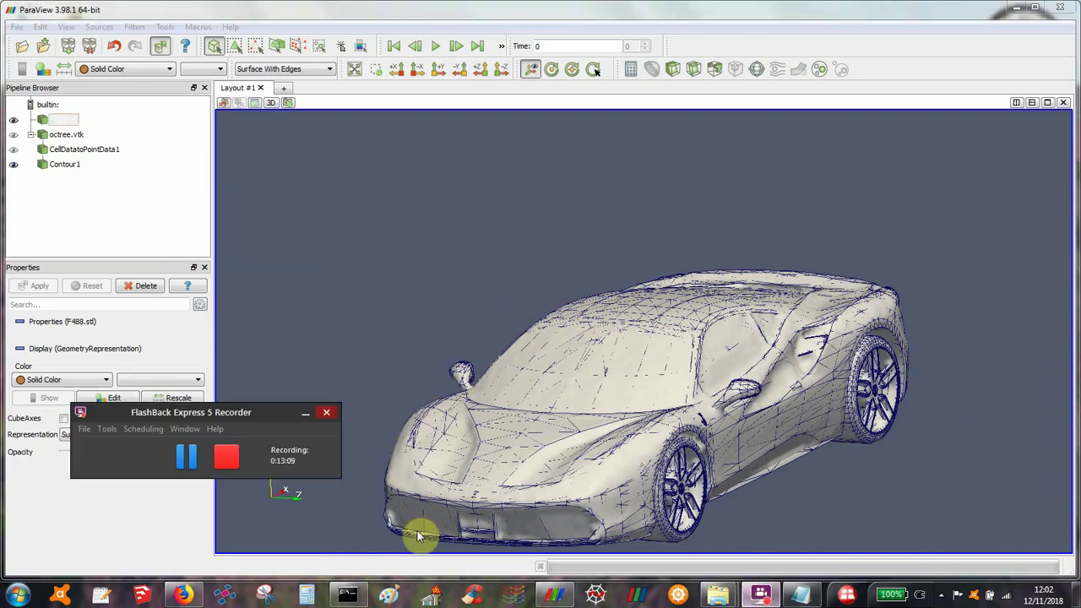